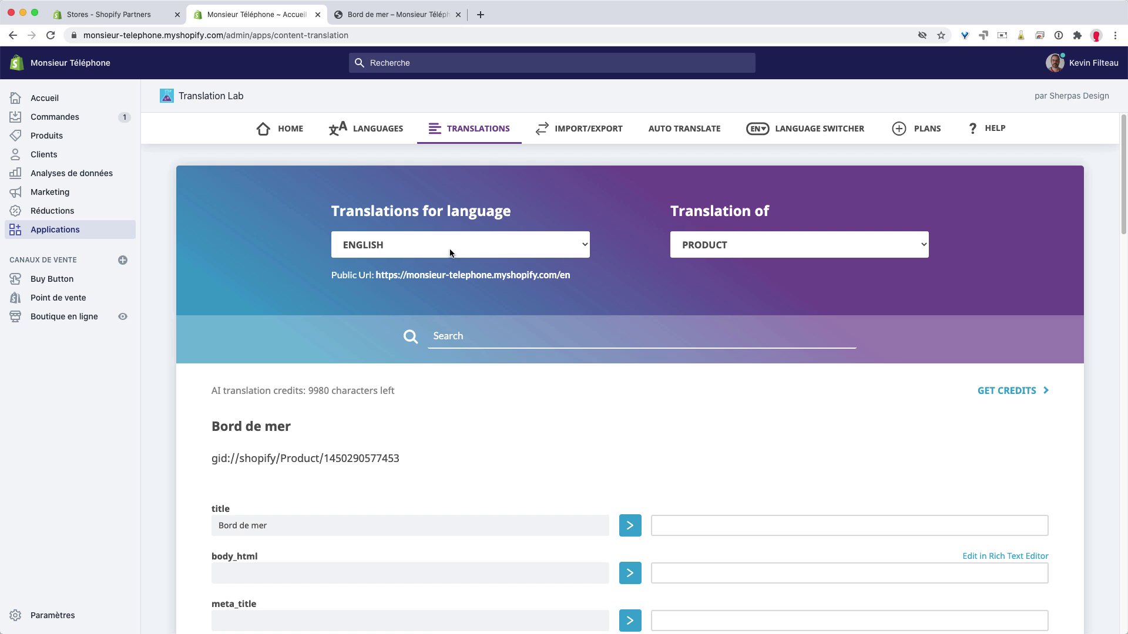
Examine the target language setting and the list of content types available for translation.
{"action": "left_click", "coordinate": [471, 244]}
{"action": "left_click_drag", "start_coordinate": [672, 209], "coordinate": [776, 217]}
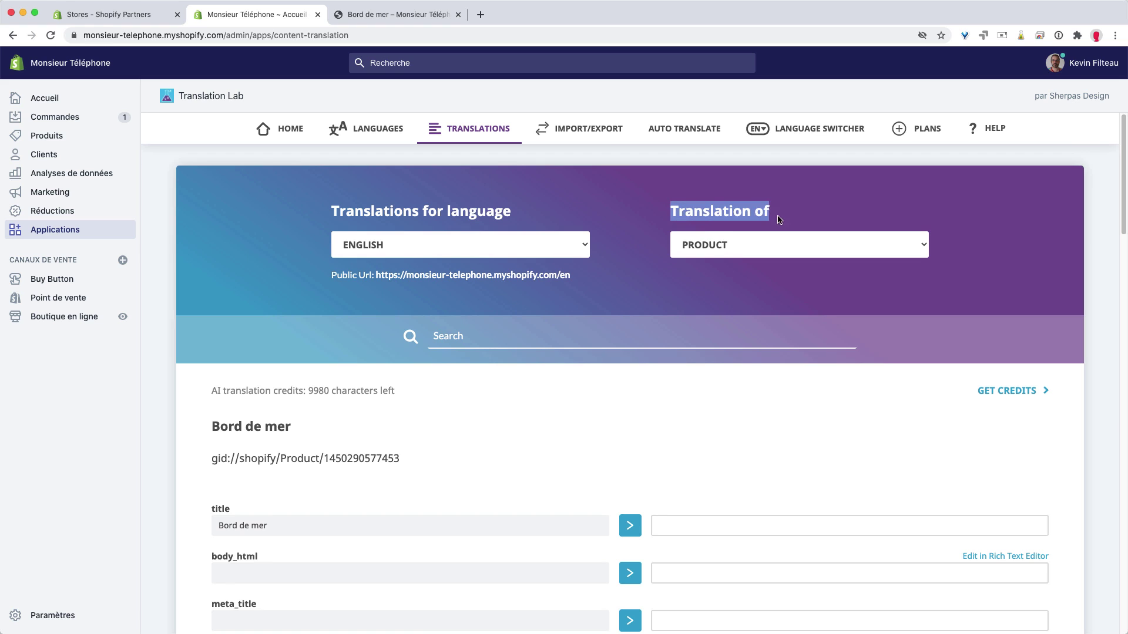
{"action": "left_click", "coordinate": [763, 244]}
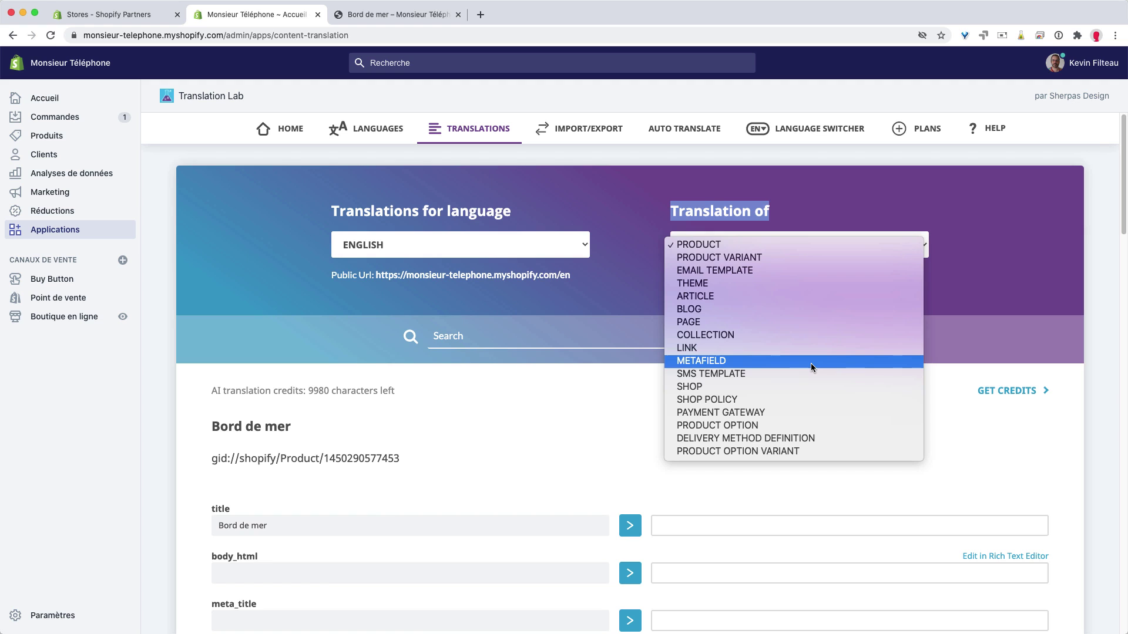
{"action": "left_click", "coordinate": [845, 205]}
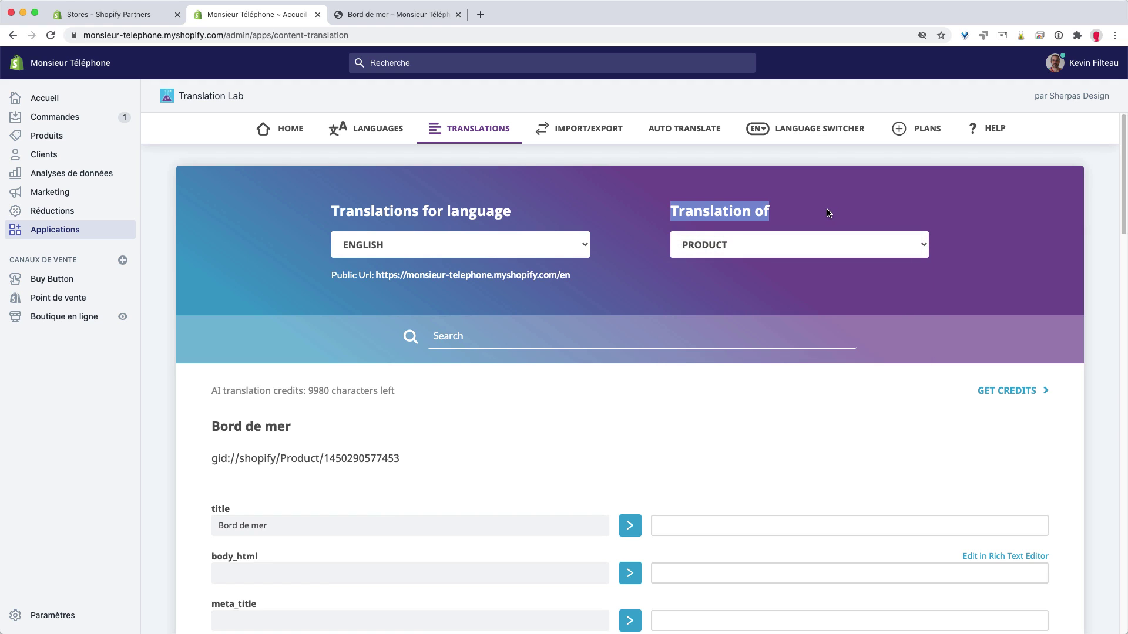
{"action": "left_click", "coordinate": [829, 212]}
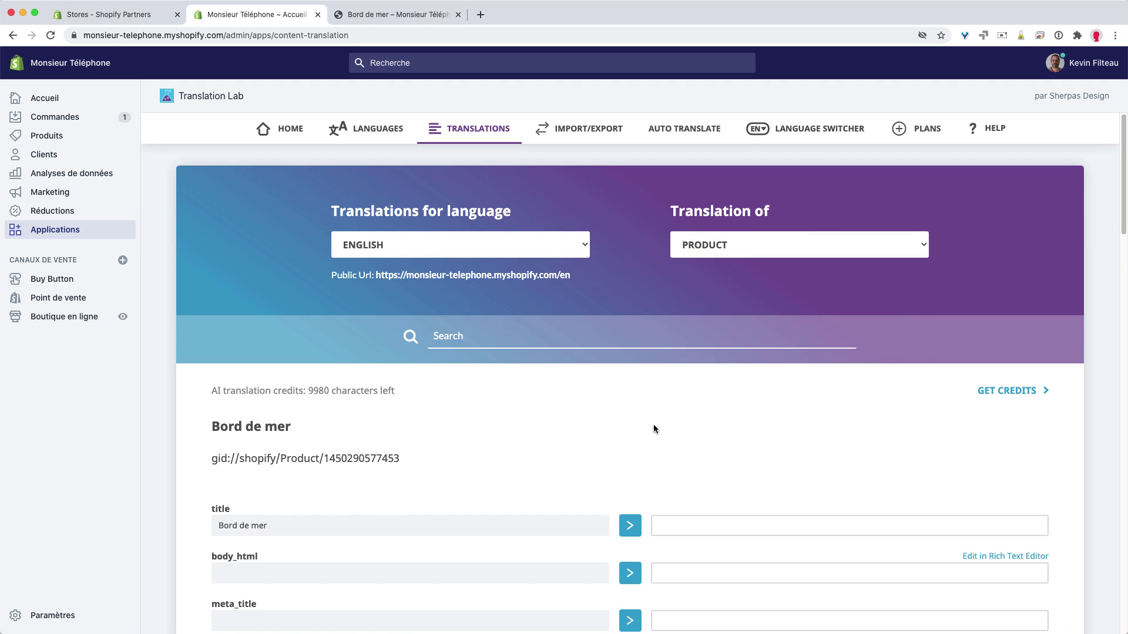
Enter "Sea side" as the English title of the product Bord de mer and save the translation.
{"action": "scroll", "coordinate": [653, 425], "scroll_direction": "down", "scroll_amount": 3}
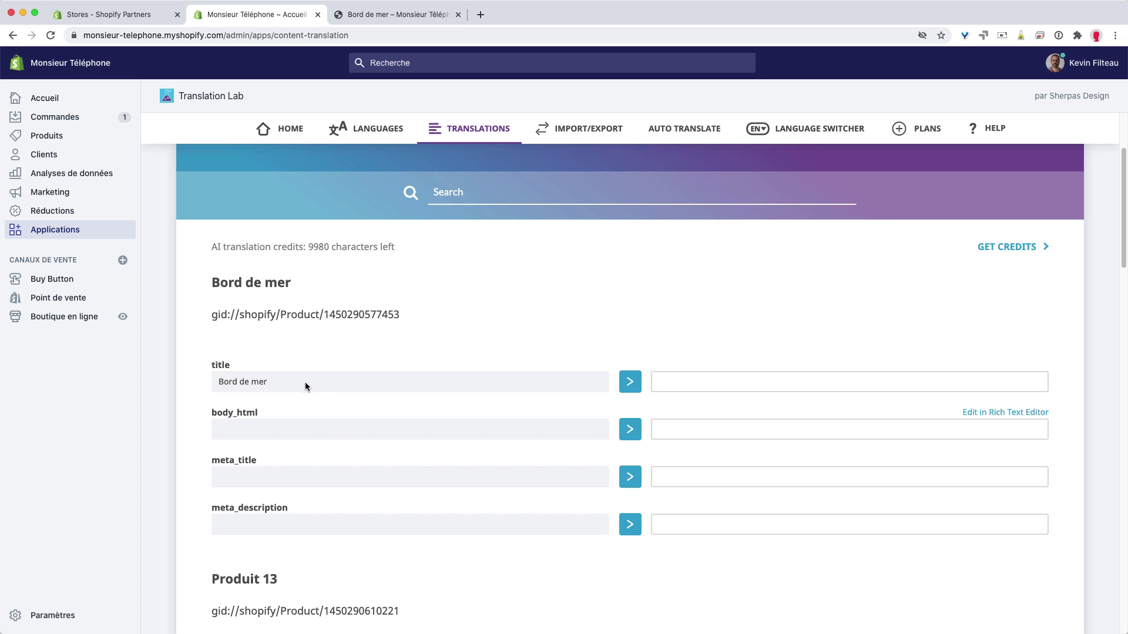
{"action": "left_click_drag", "start_coordinate": [270, 383], "coordinate": [184, 376]}
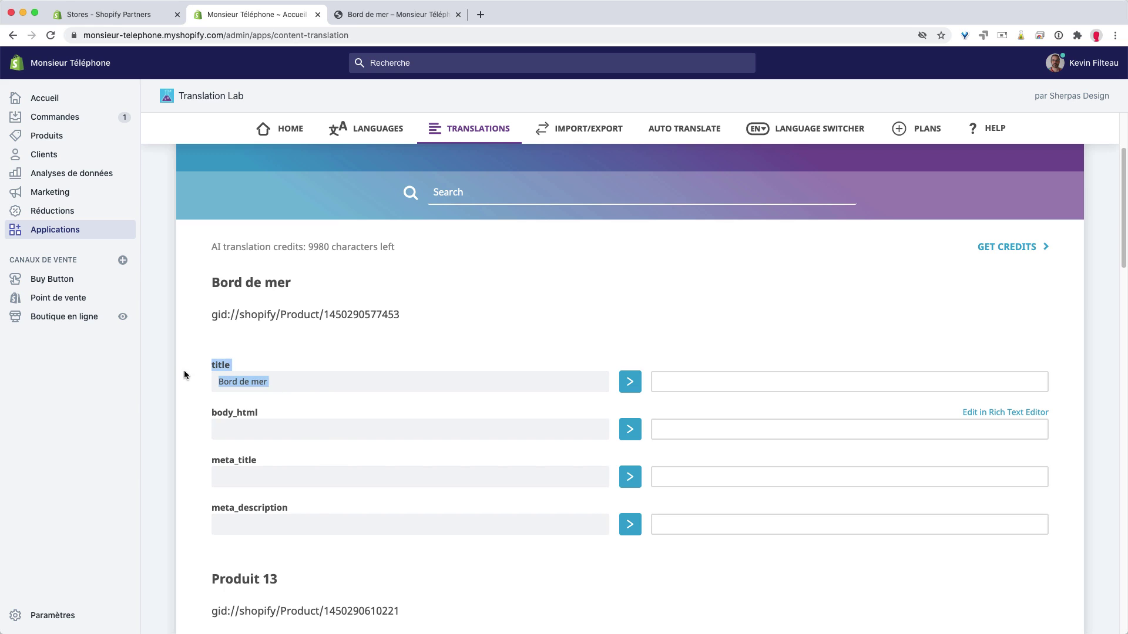
{"action": "left_click", "coordinate": [698, 382]}
{"action": "type", "text": "S"}
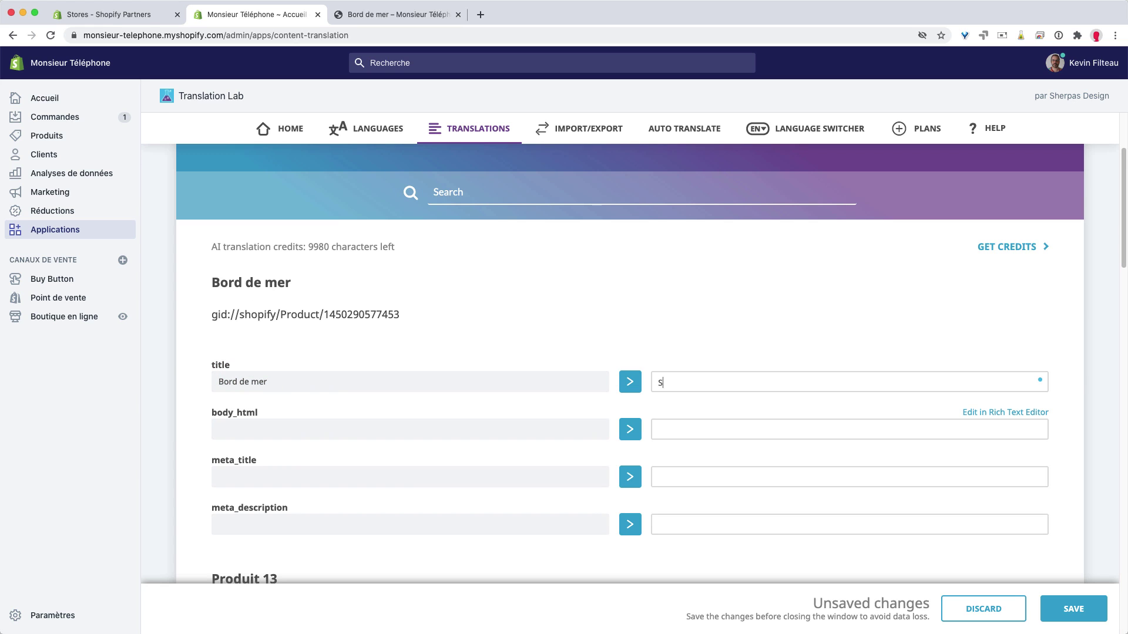
{"action": "type", "text": "ea side"}
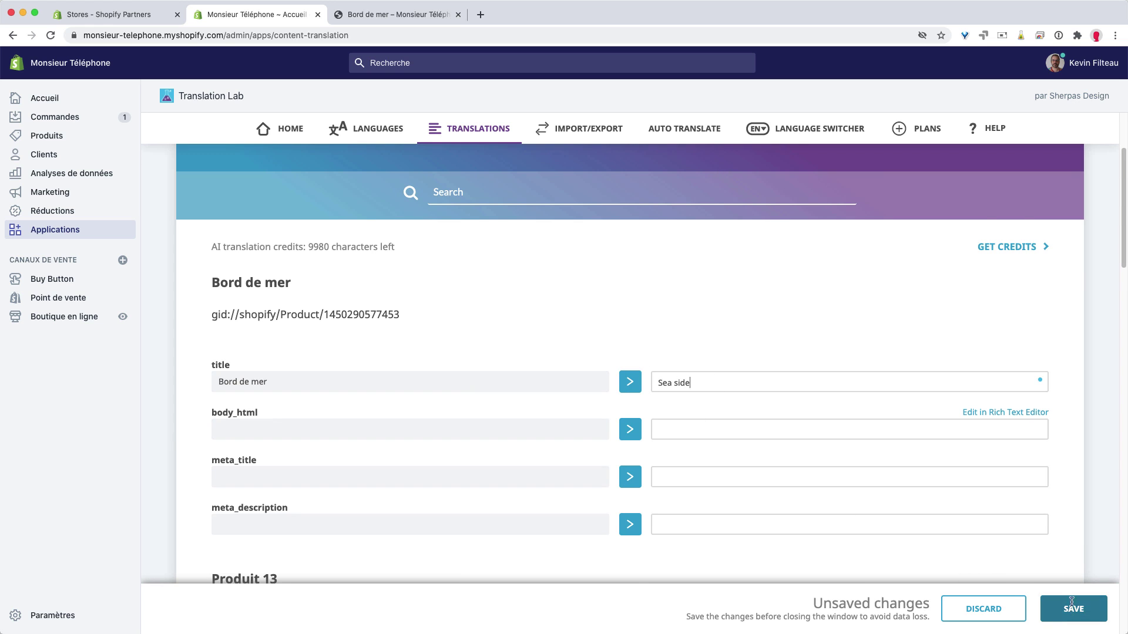
{"action": "scroll", "coordinate": [899, 466], "scroll_direction": "down", "scroll_amount": 4}
{"action": "scroll", "coordinate": [475, 367], "scroll_direction": "down", "scroll_amount": 20}
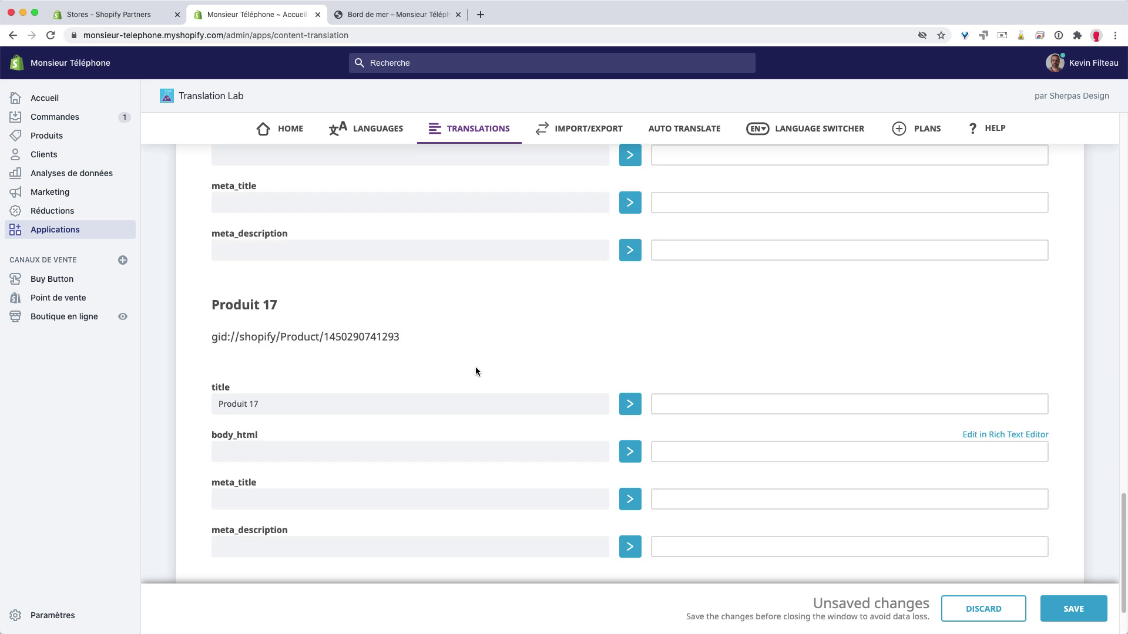
{"action": "scroll", "coordinate": [475, 368], "scroll_direction": "up", "scroll_amount": 20}
{"action": "scroll", "coordinate": [879, 472], "scroll_direction": "down", "scroll_amount": 20}
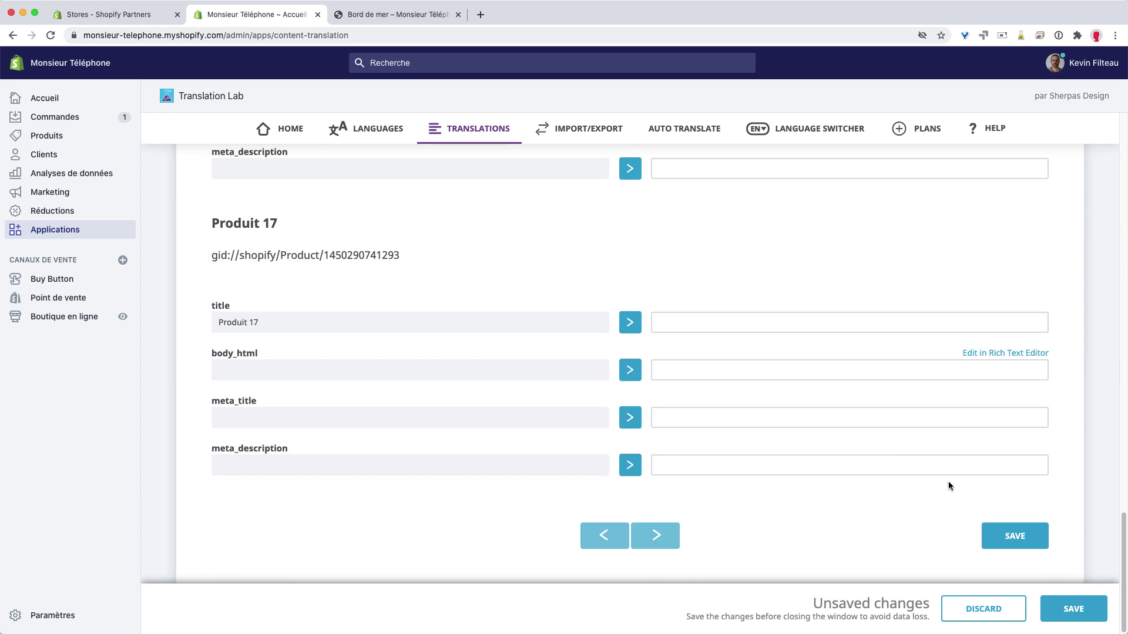
{"action": "left_click", "coordinate": [1015, 536]}
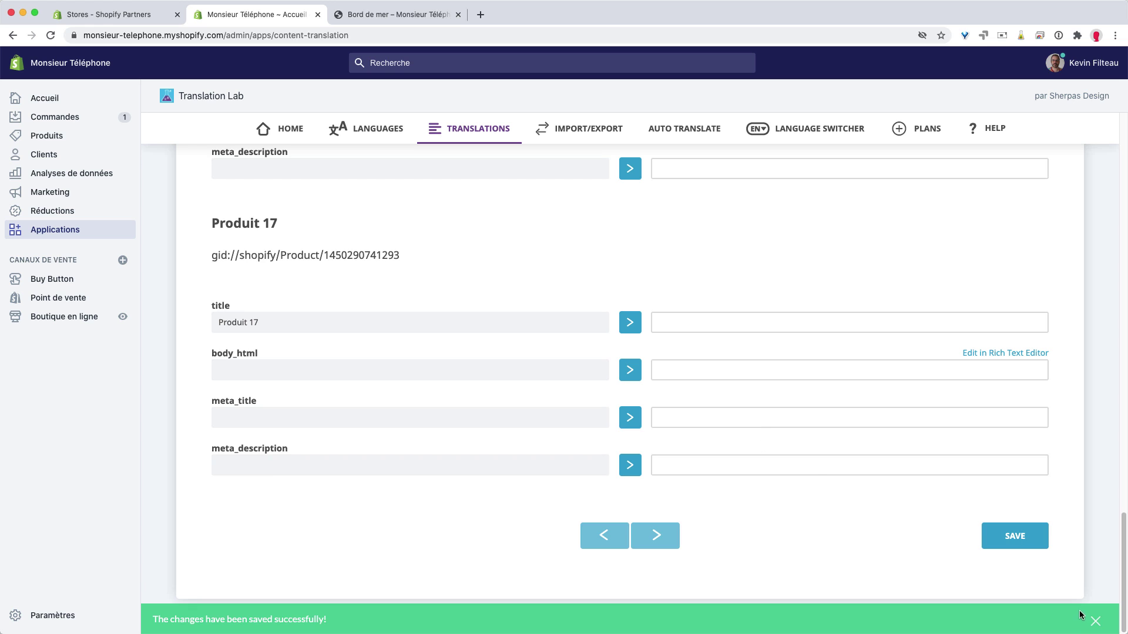
Switch to the Bord de mer storefront page, check its product title and reload the page.
{"action": "scroll", "coordinate": [819, 422], "scroll_direction": "up", "scroll_amount": 20}
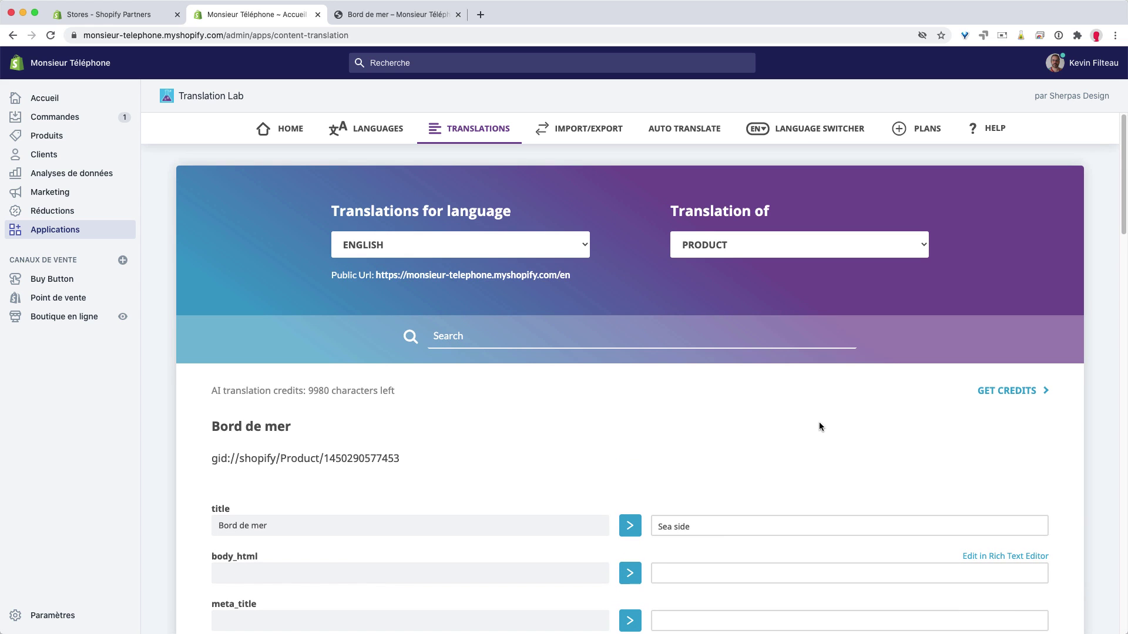
{"action": "left_click", "coordinate": [421, 13]}
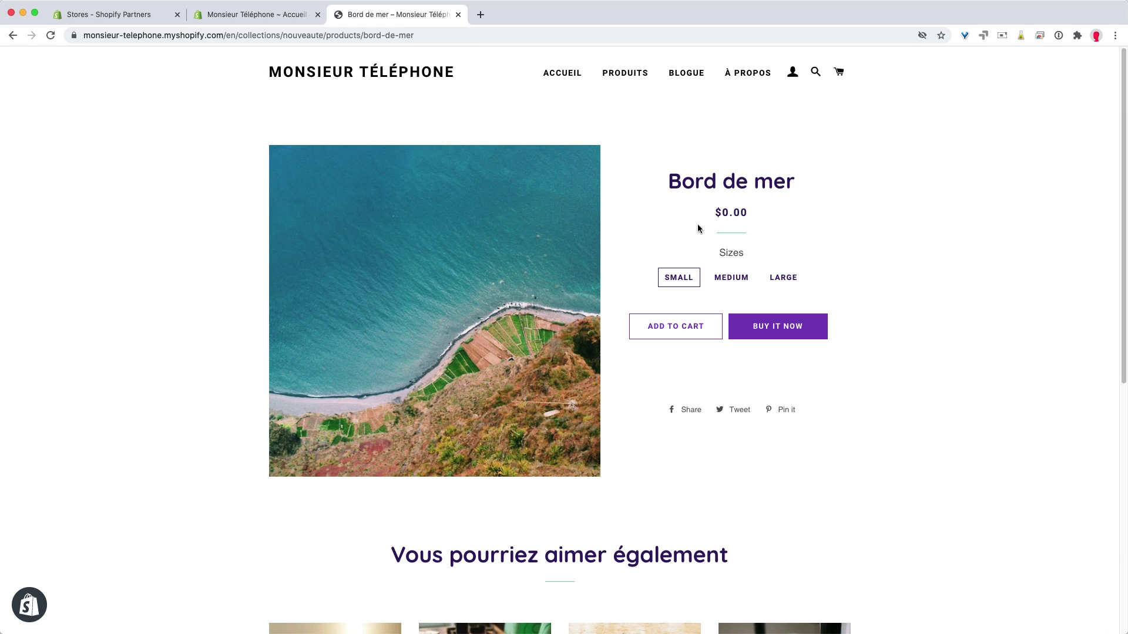
{"action": "left_click_drag", "start_coordinate": [661, 188], "coordinate": [798, 189]}
{"action": "left_click", "coordinate": [896, 216]}
{"action": "key", "text": "super+r"}
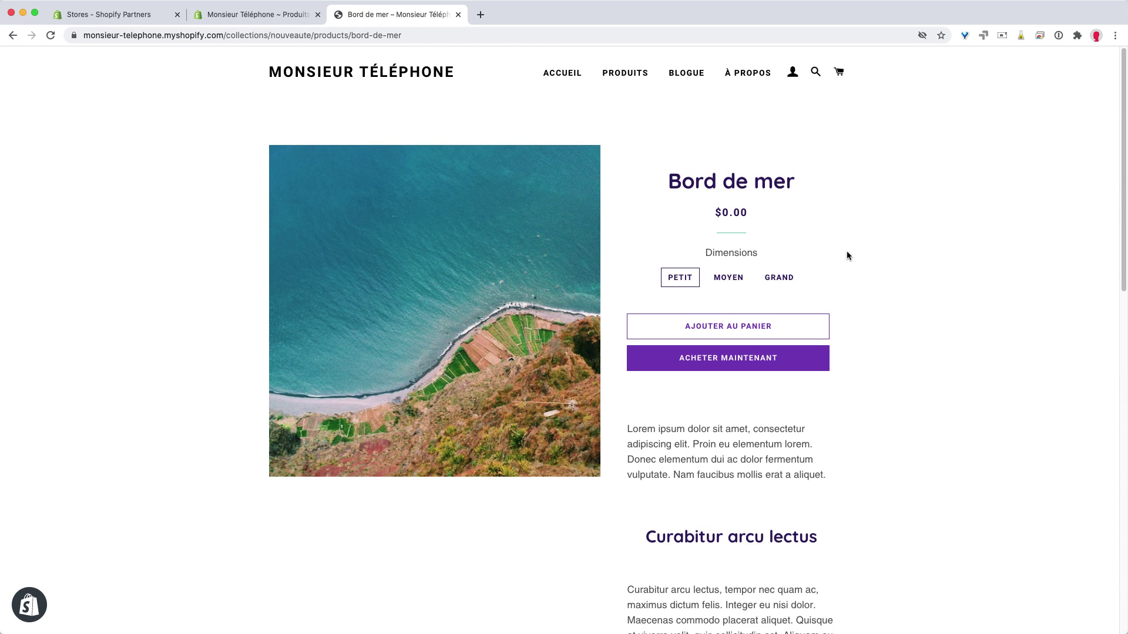
Examine the description text, heading and image on the French Bord de mer product page.
{"action": "scroll", "coordinate": [891, 288], "scroll_direction": "down", "scroll_amount": 3}
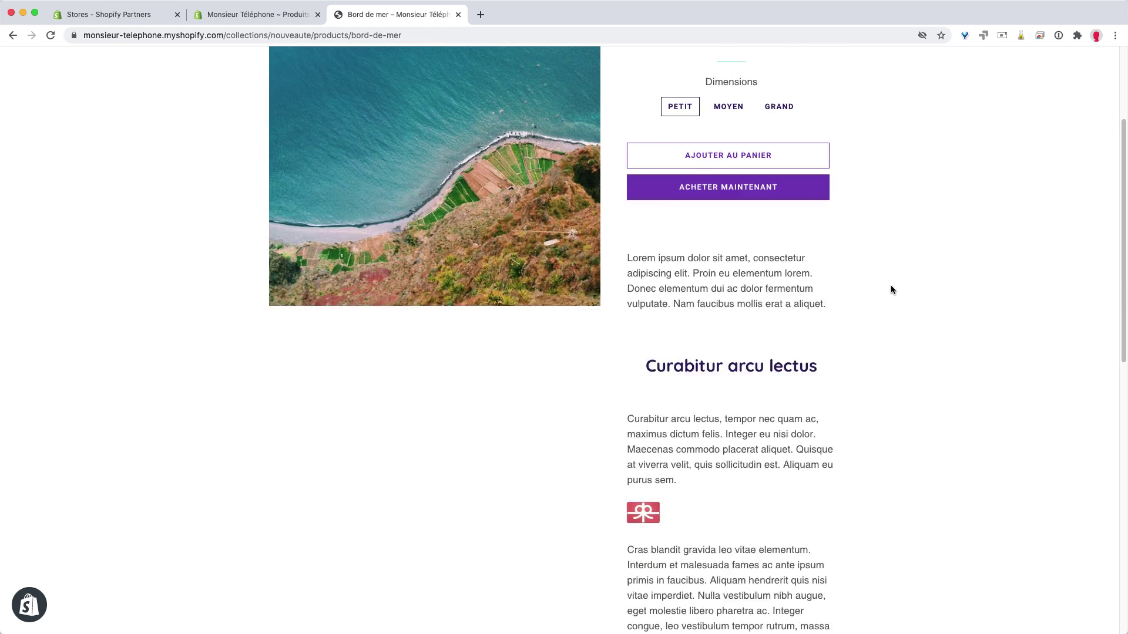
{"action": "left_click_drag", "start_coordinate": [645, 365], "coordinate": [848, 375]}
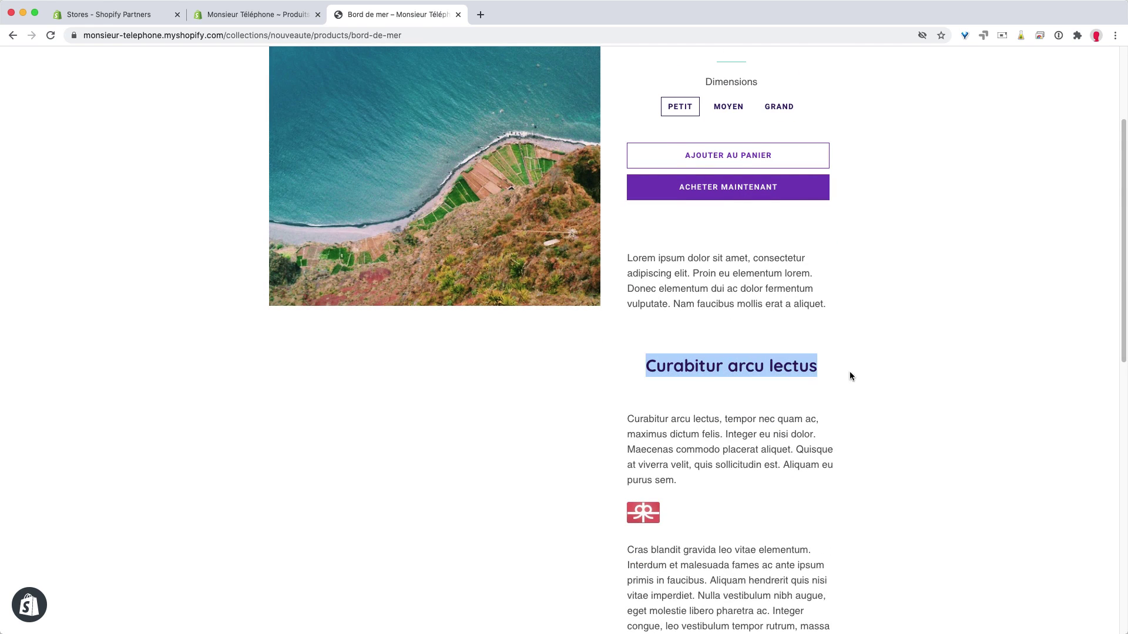
{"action": "scroll", "coordinate": [805, 408], "scroll_direction": "down", "scroll_amount": 3}
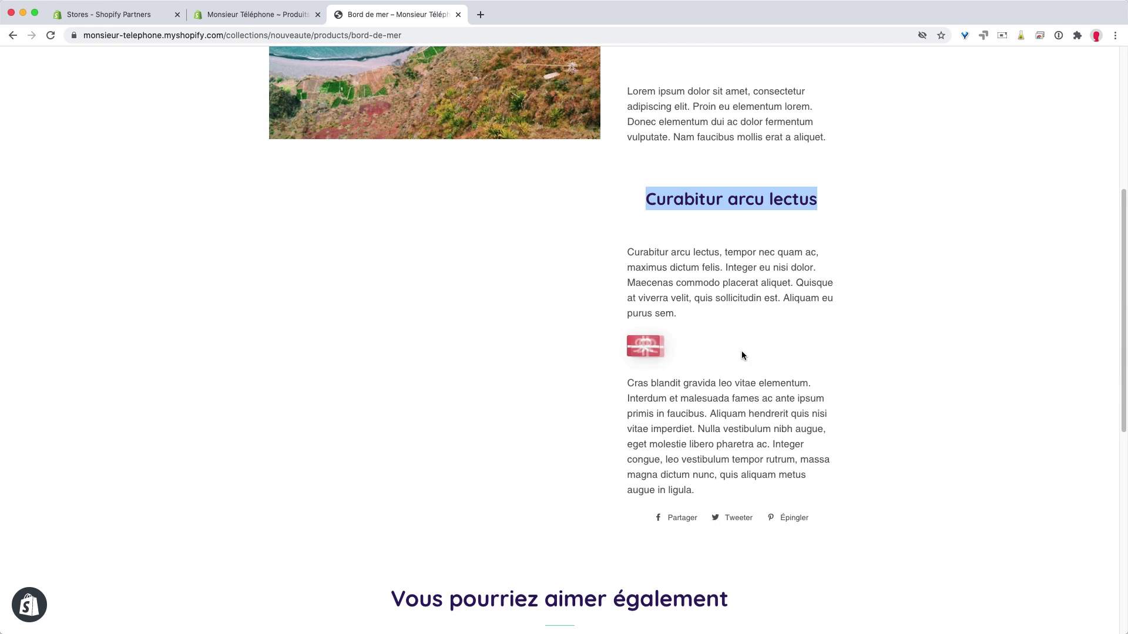
Return to the Shopify admin and open Bord de mer's English body_html translation in Translation Lab's rich text editor.
{"action": "left_click", "coordinate": [220, 15]}
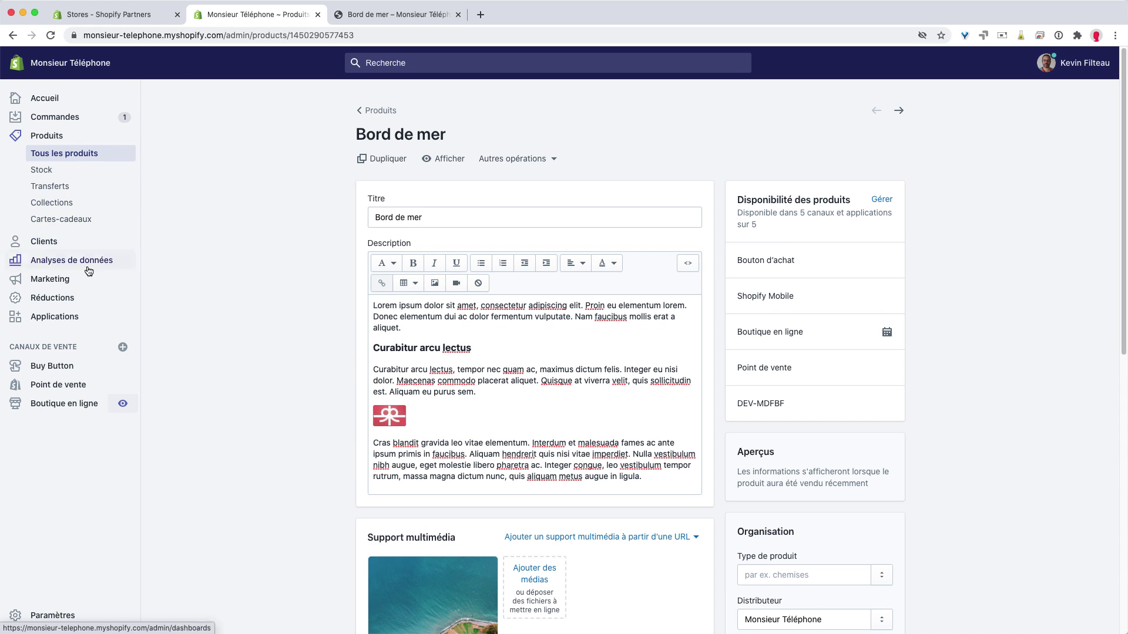
{"action": "left_click", "coordinate": [85, 320]}
{"action": "left_click", "coordinate": [449, 323]}
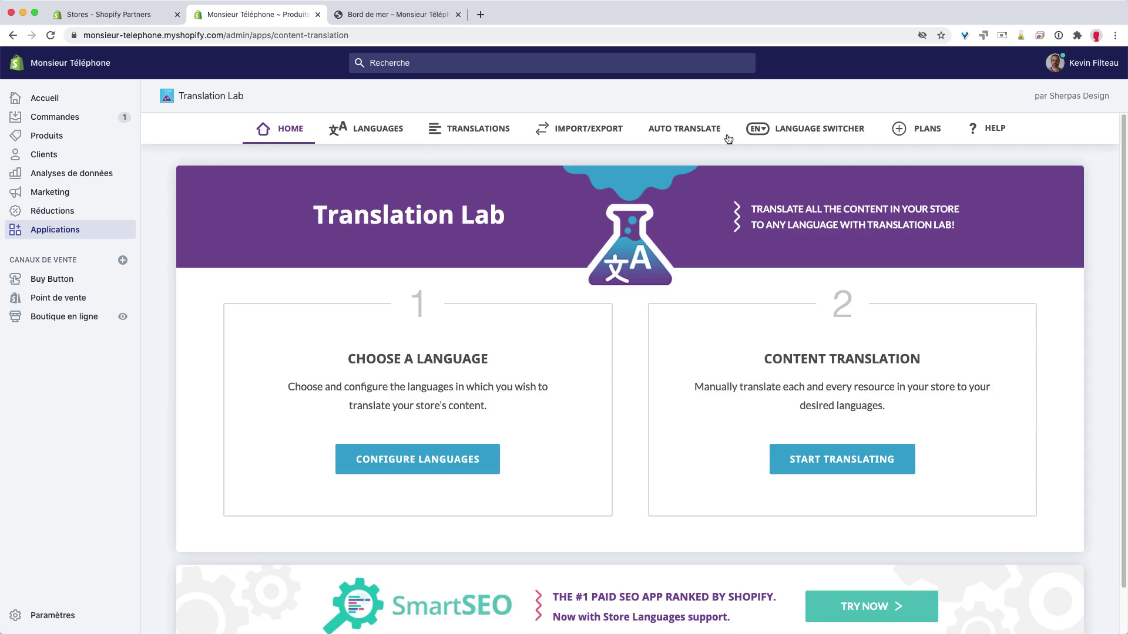
{"action": "left_click", "coordinate": [479, 128]}
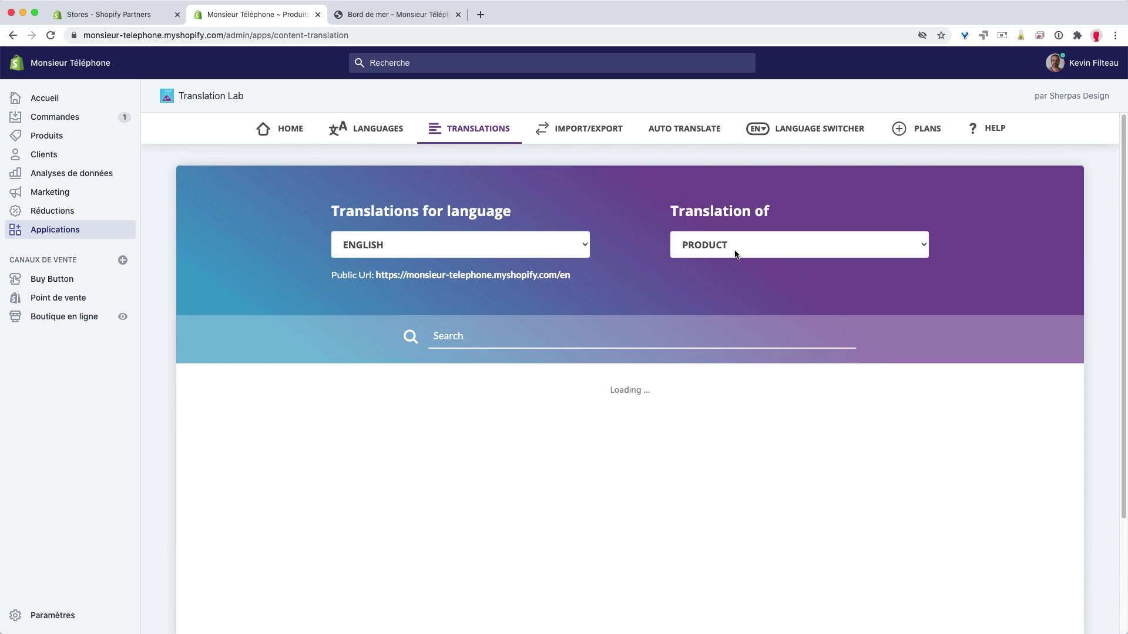
{"action": "scroll", "coordinate": [737, 360], "scroll_direction": "down", "scroll_amount": 2}
{"action": "scroll", "coordinate": [738, 359], "scroll_direction": "down", "scroll_amount": 5}
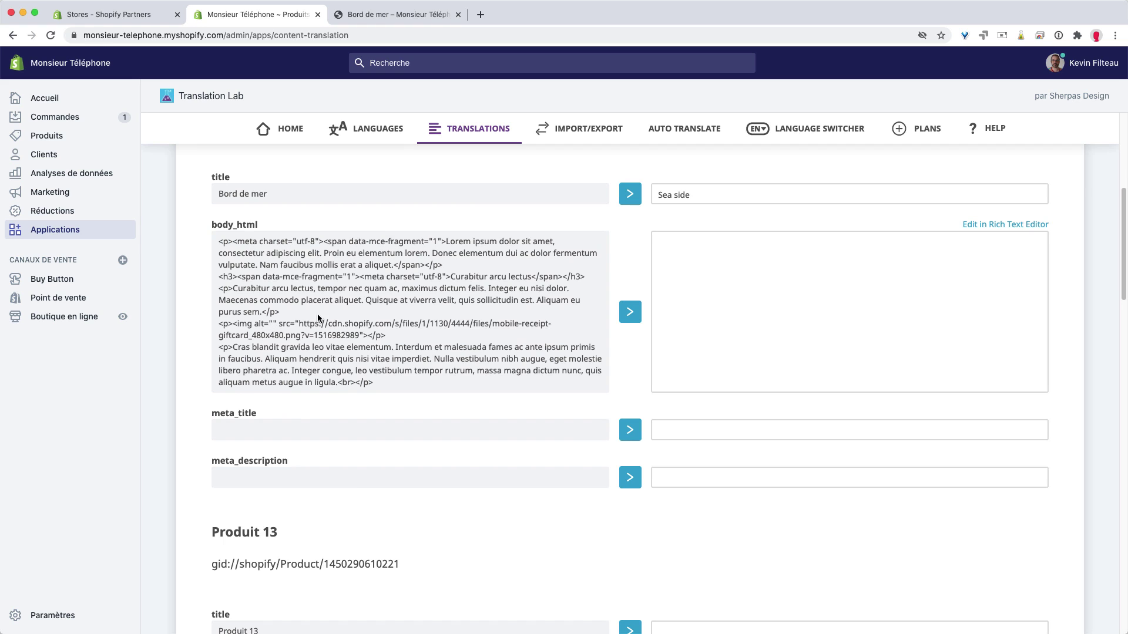
{"action": "scroll", "coordinate": [312, 302], "scroll_direction": "up", "scroll_amount": 2}
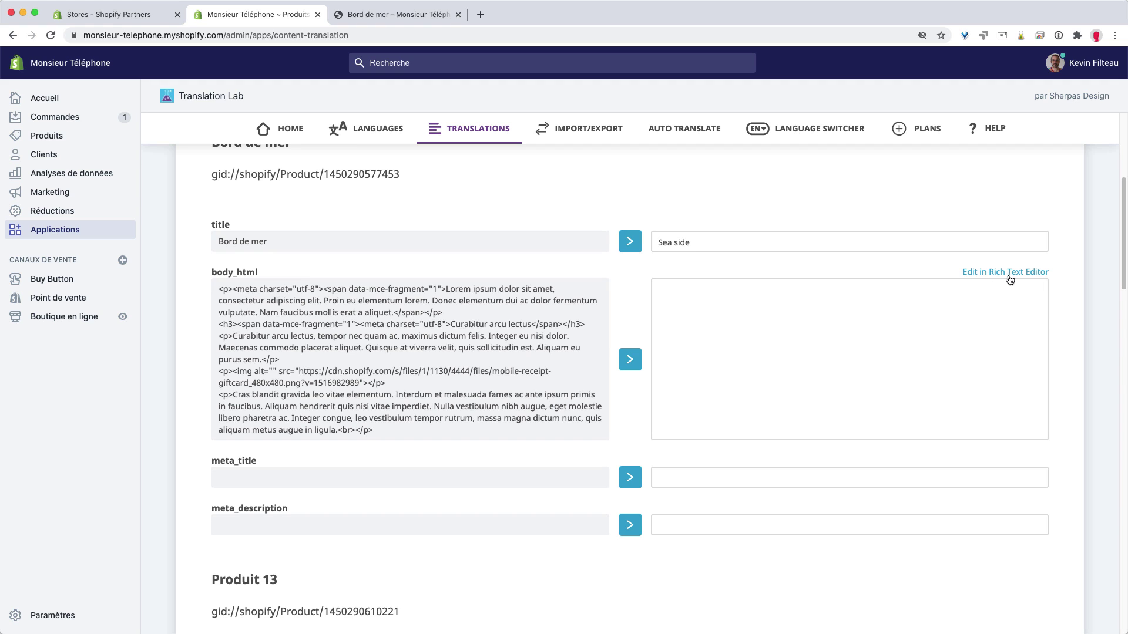
{"action": "left_click", "coordinate": [988, 274]}
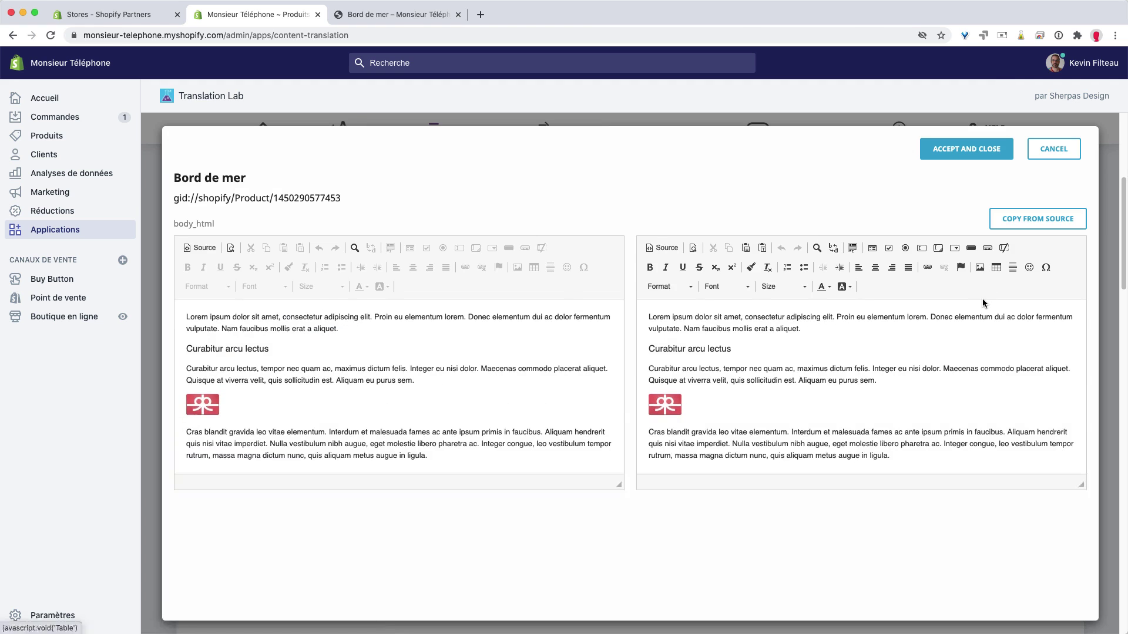
Clear the English description and refill it with a copy of the source content.
{"action": "left_click", "coordinate": [765, 352]}
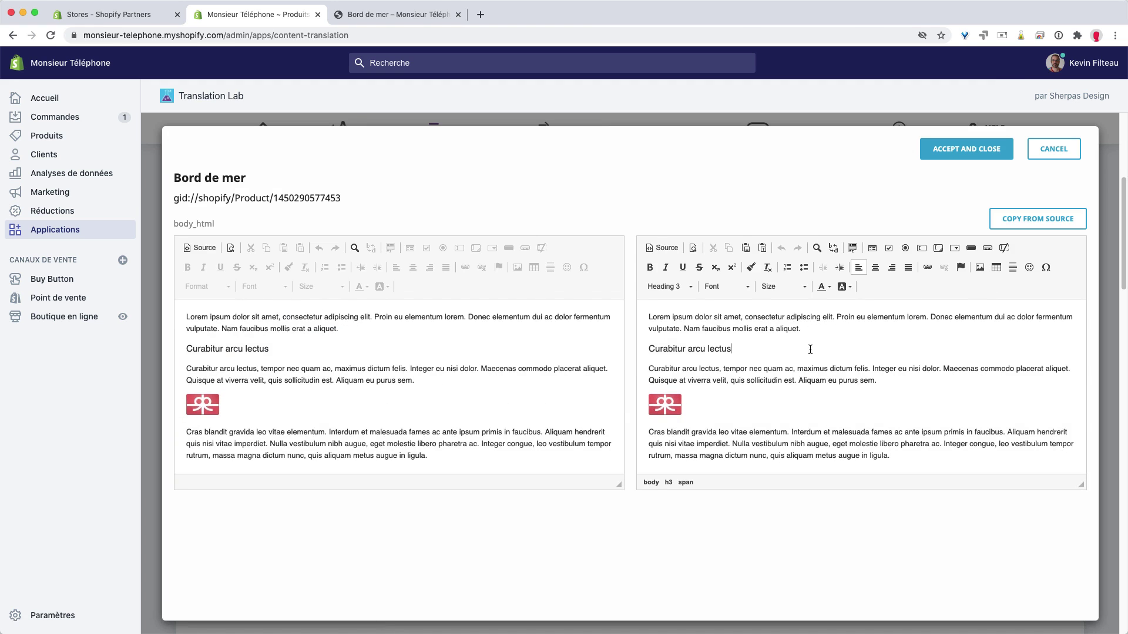
{"action": "key", "text": "super+a"}
{"action": "key", "text": "BackSpace"}
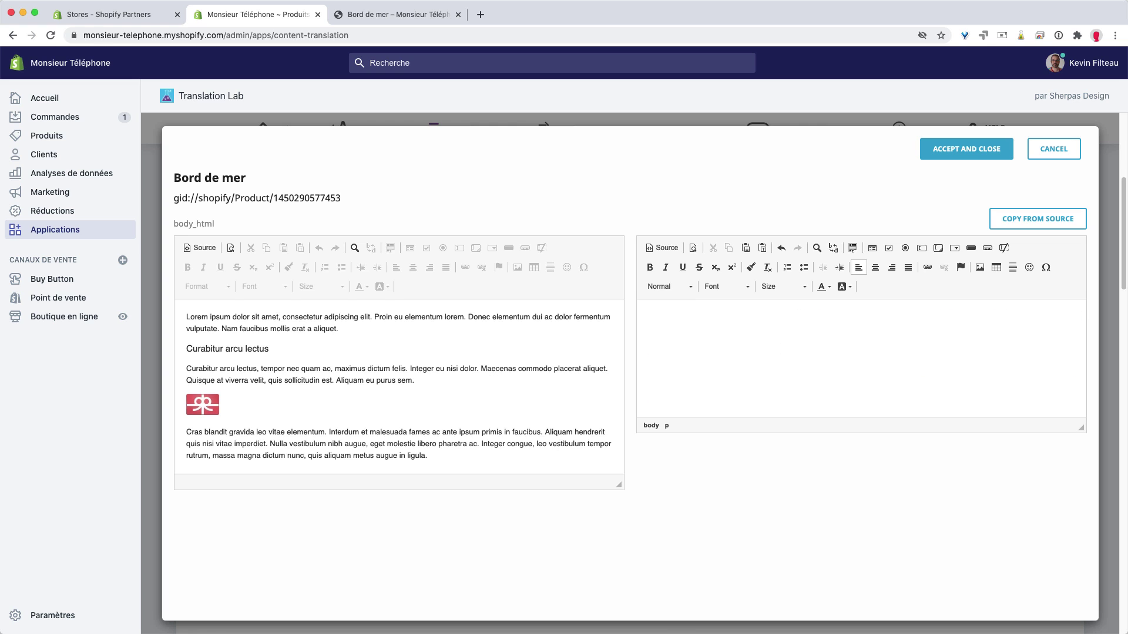
{"action": "left_click", "coordinate": [1051, 223]}
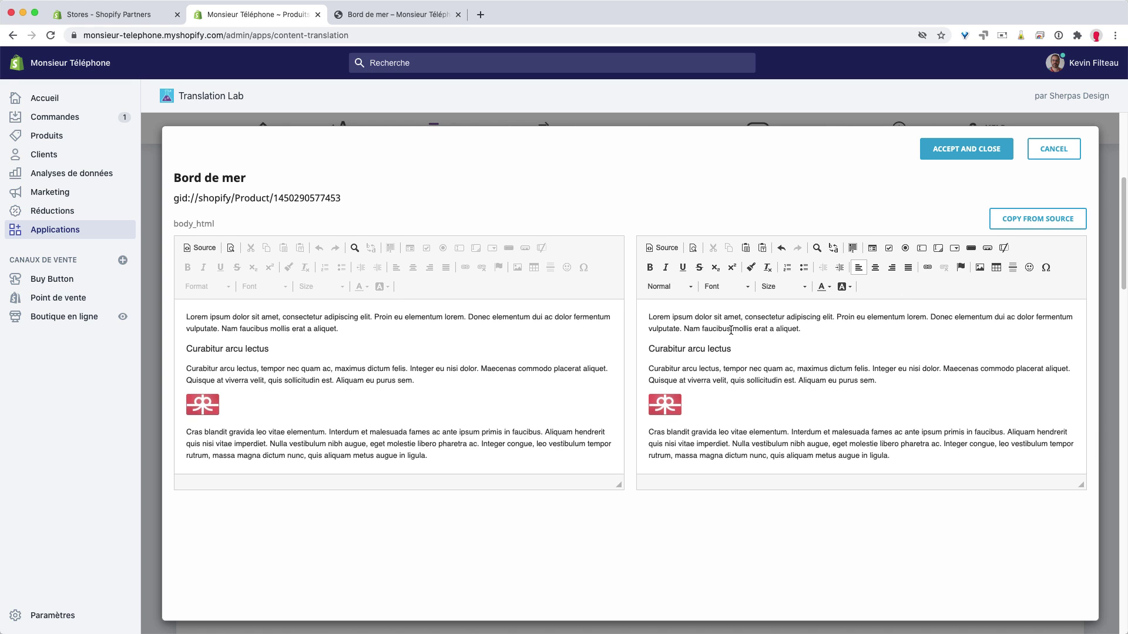
Review the copied description's text and image, then accept it as the body_html translation and save the changes.
{"action": "left_click_drag", "start_coordinate": [649, 317], "coordinate": [796, 335]}
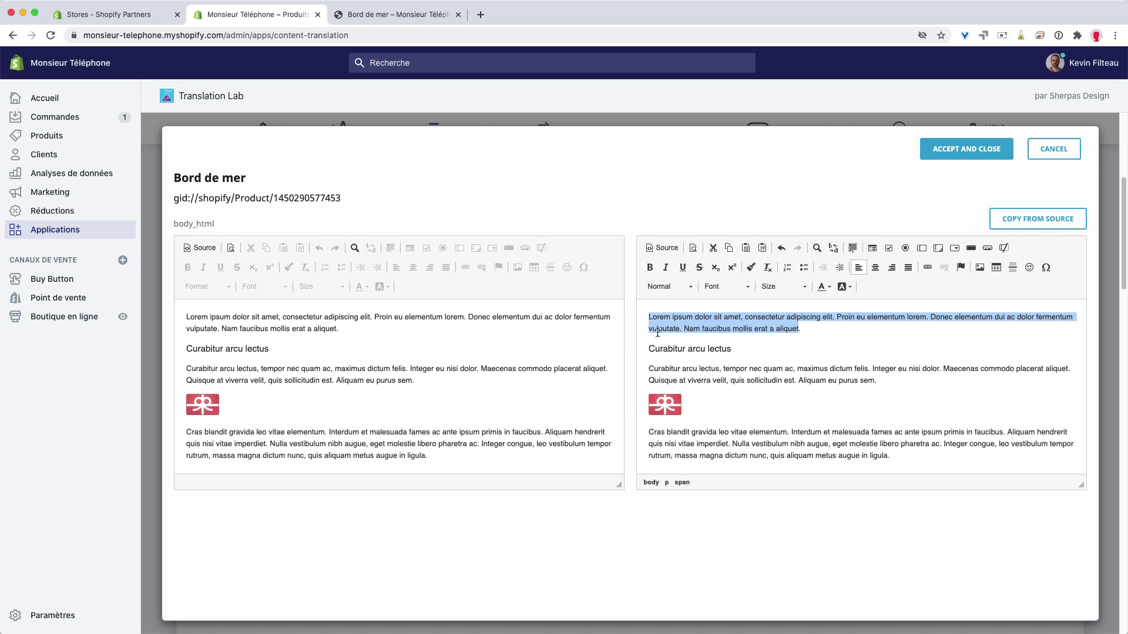
{"action": "left_click", "coordinate": [658, 409]}
{"action": "left_click", "coordinate": [739, 445]}
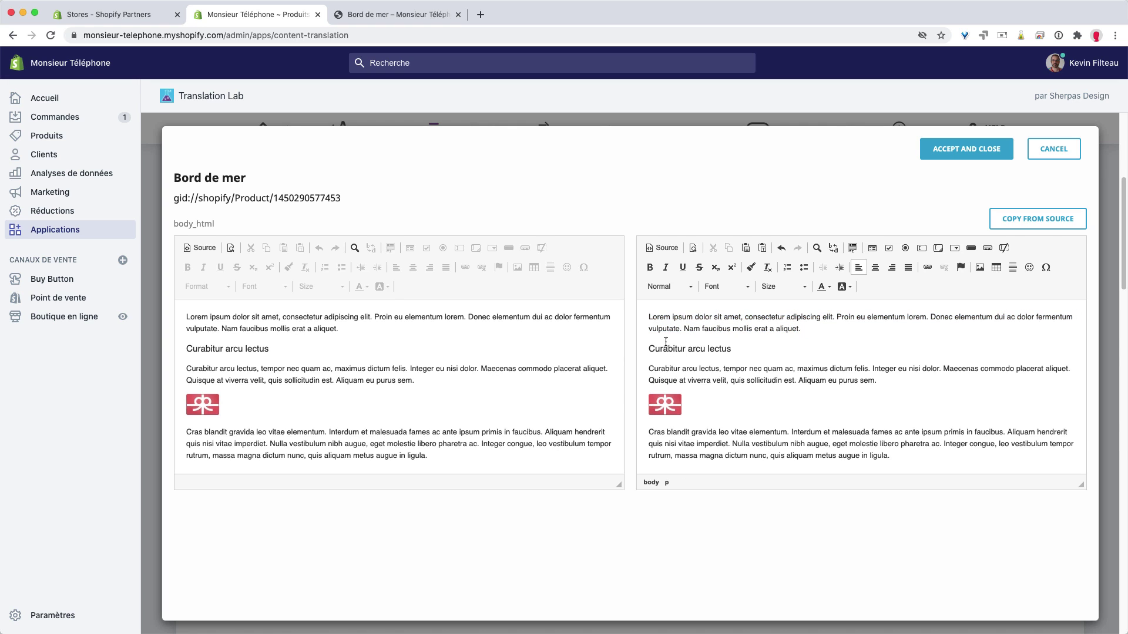
{"action": "left_click_drag", "start_coordinate": [746, 350], "coordinate": [646, 350]}
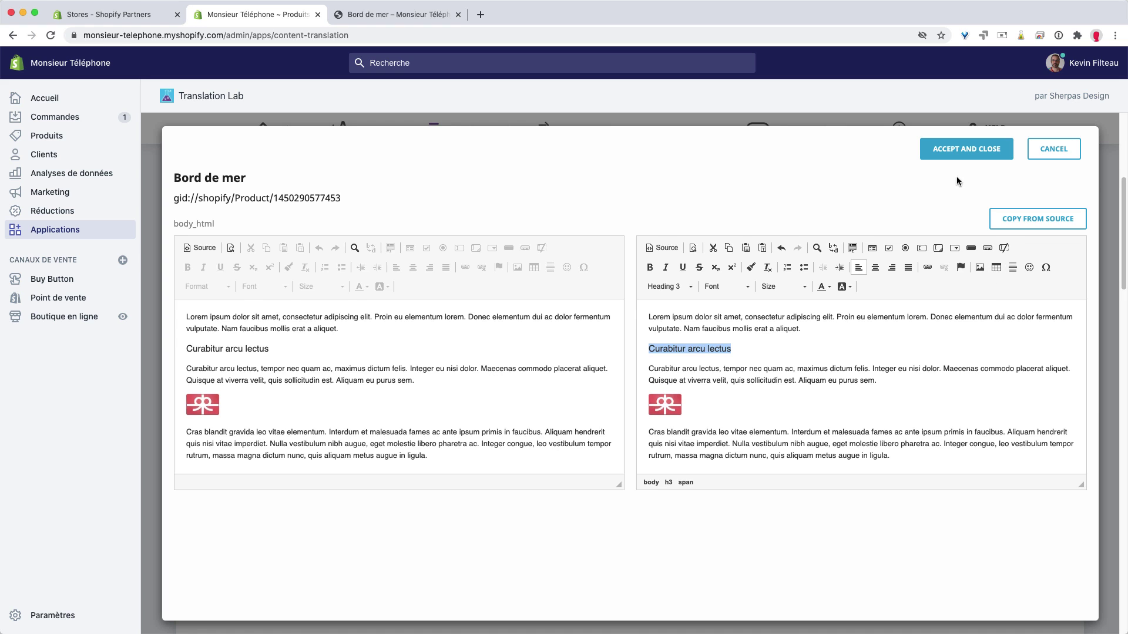
{"action": "left_click", "coordinate": [954, 151]}
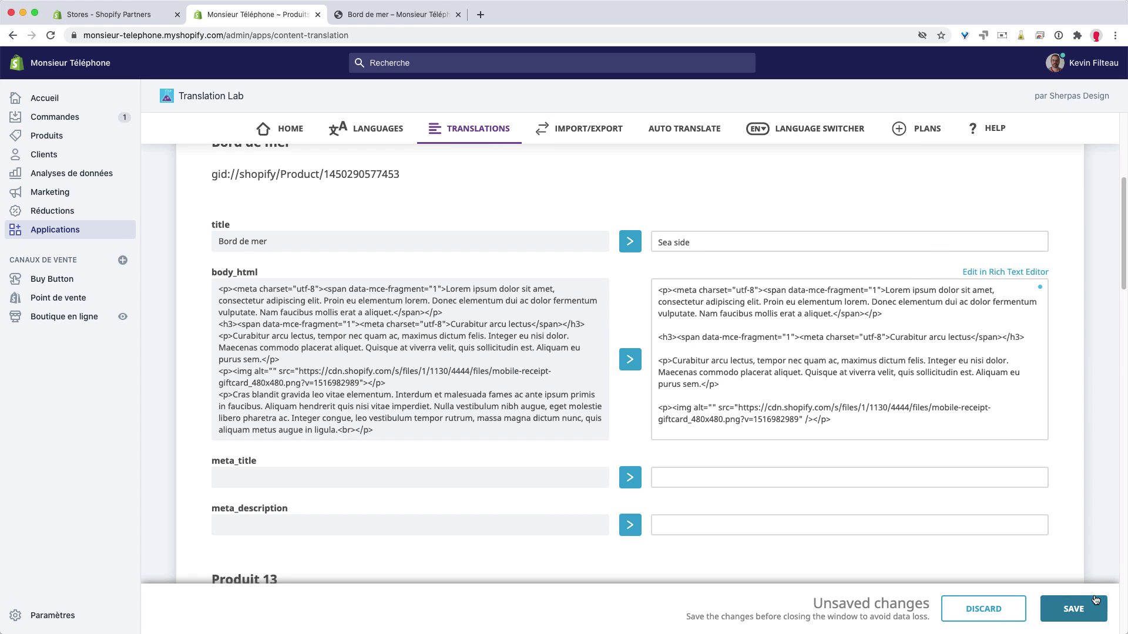
{"action": "left_click", "coordinate": [1090, 612]}
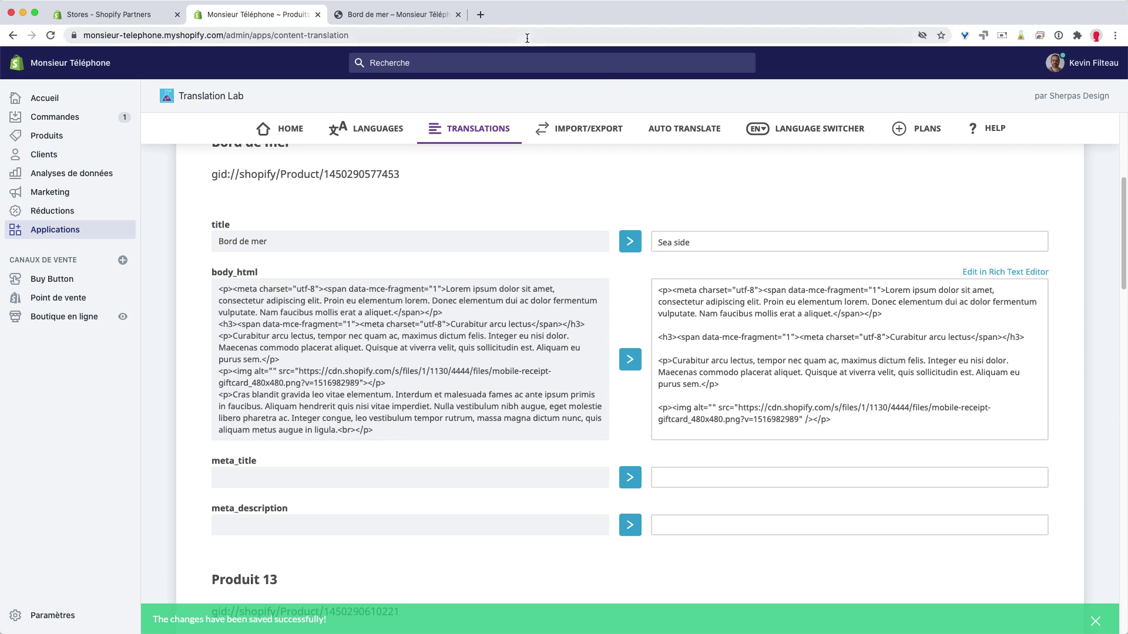
Switch to the Bord de mer storefront page and reload it to check the saved translation.
{"action": "left_click", "coordinate": [419, 18]}
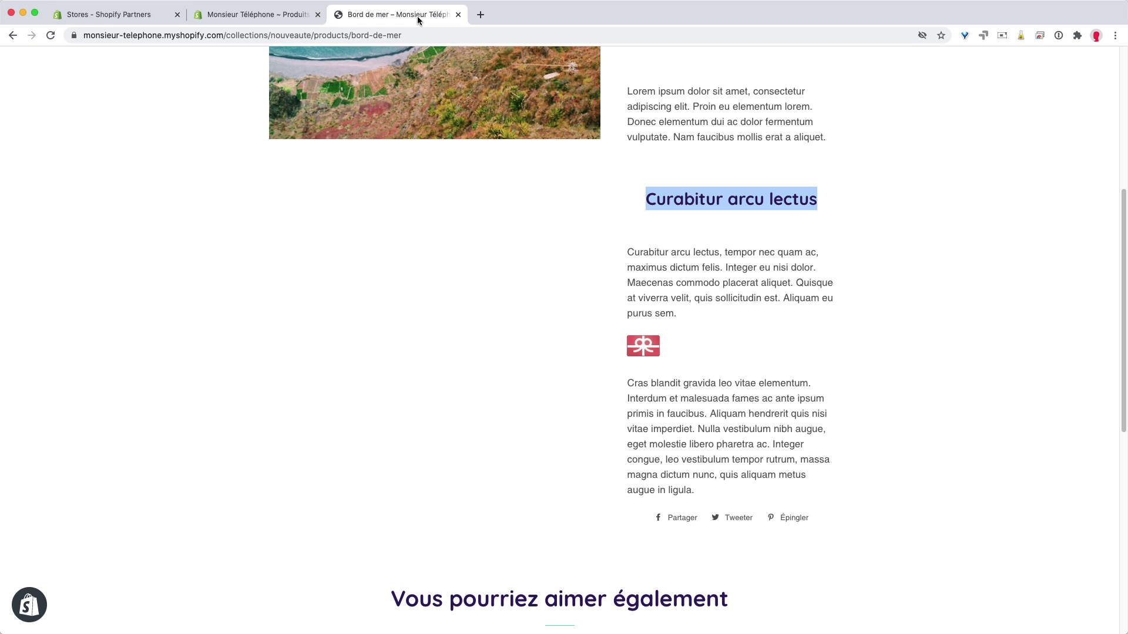
{"action": "key", "text": "super+r"}
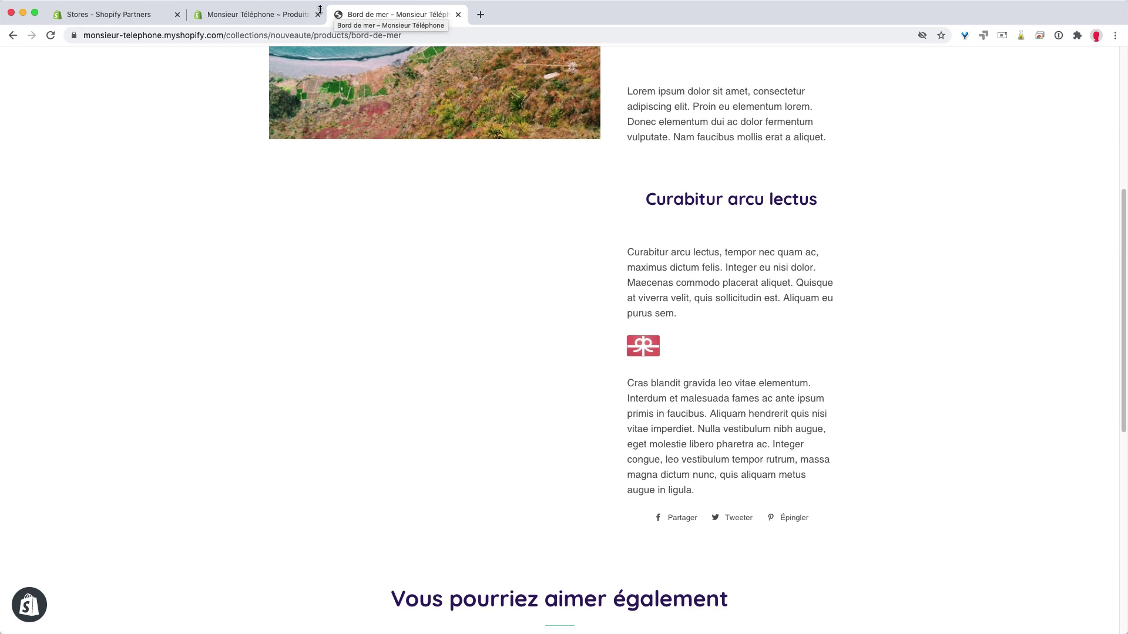
Return to Translation Lab in the Shopify admin, list the English translations of product option variants and sync them.
{"action": "left_click", "coordinate": [237, 14]}
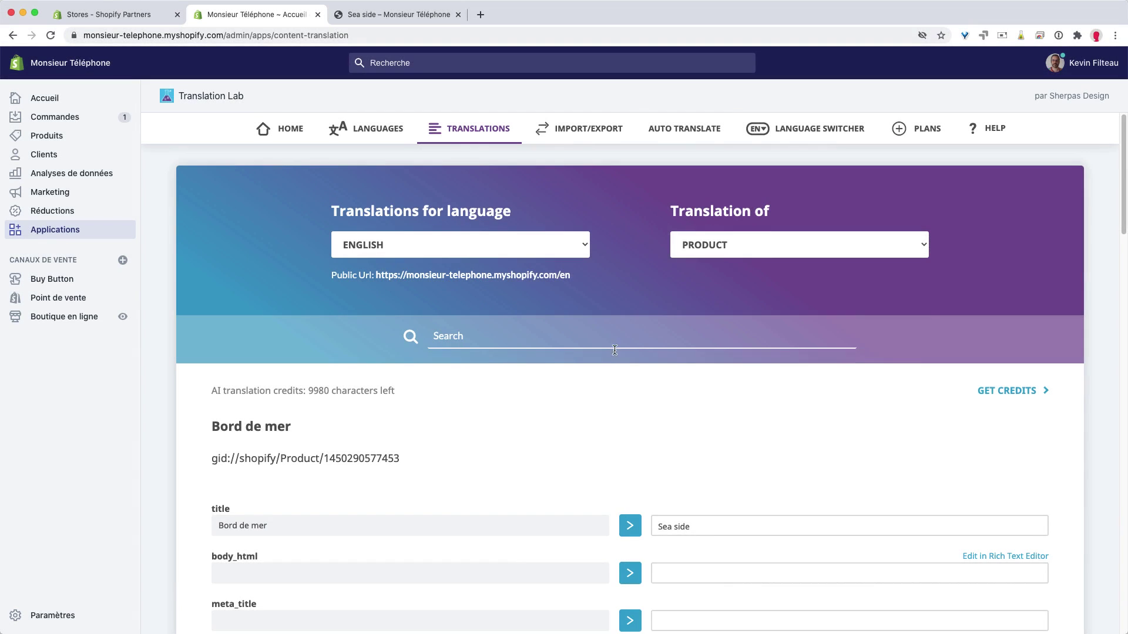
{"action": "left_click", "coordinate": [721, 251]}
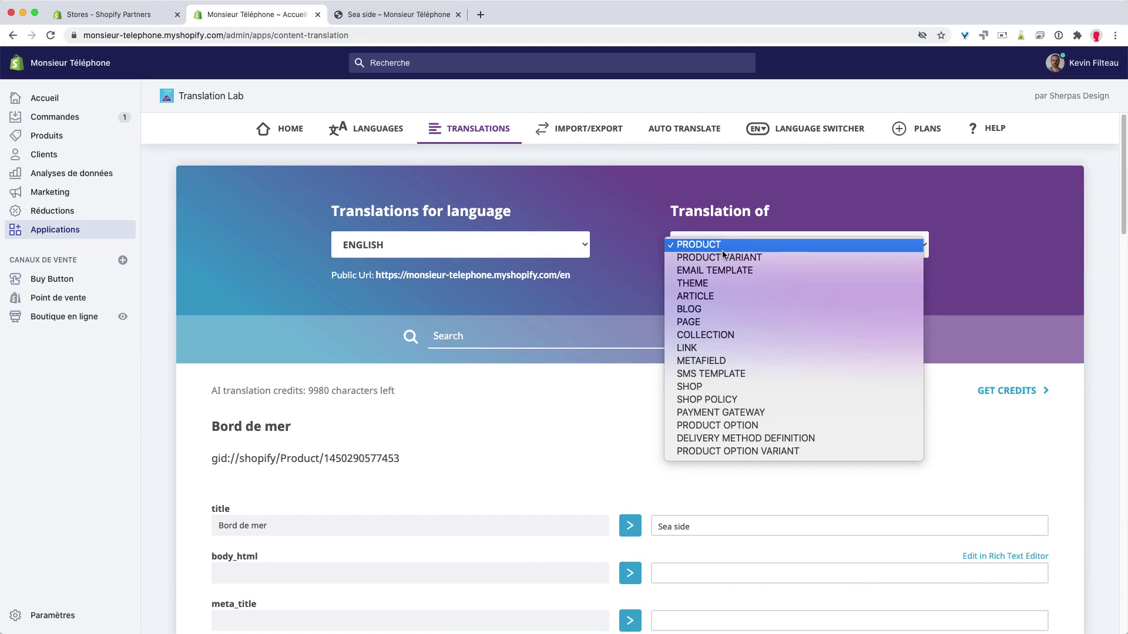
{"action": "left_click", "coordinate": [745, 453]}
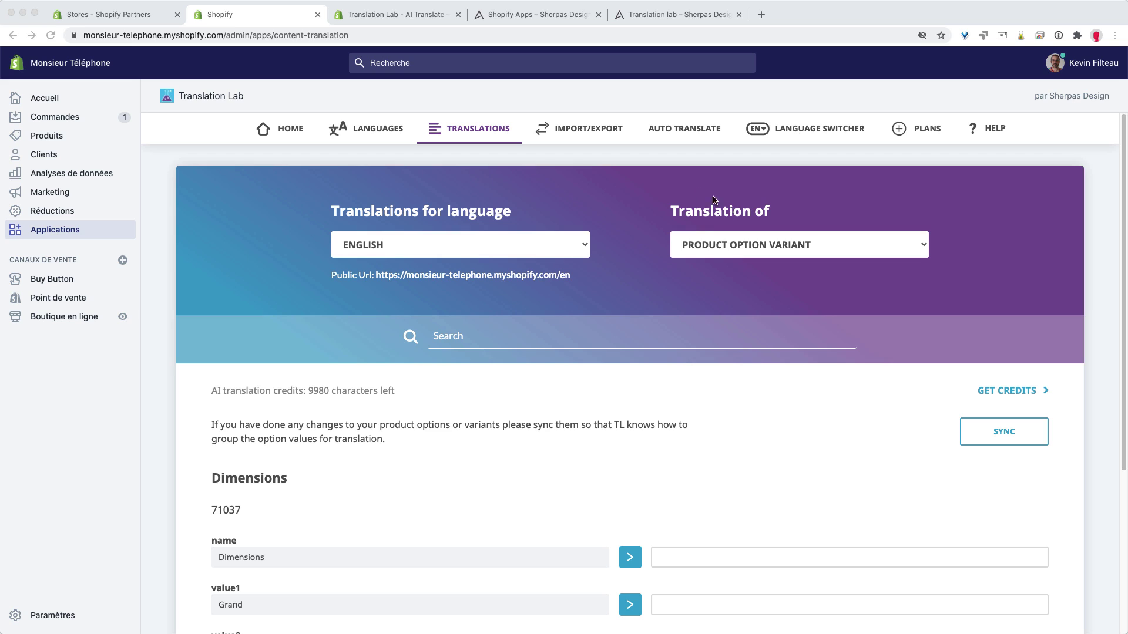
{"action": "left_click", "coordinate": [999, 440]}
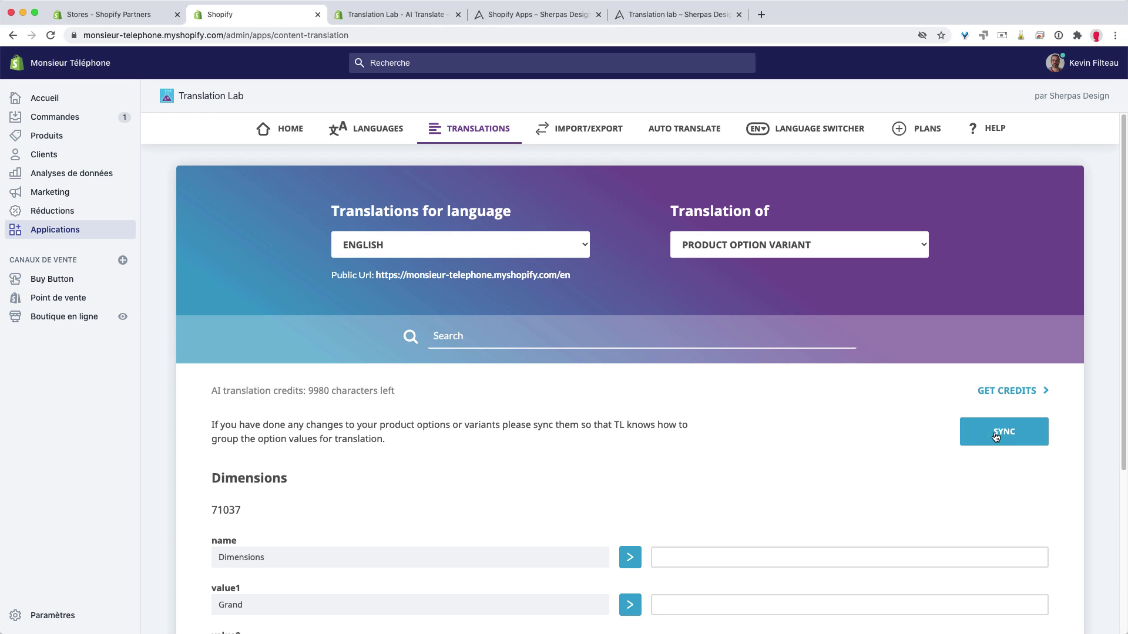
{"action": "left_click", "coordinate": [998, 439]}
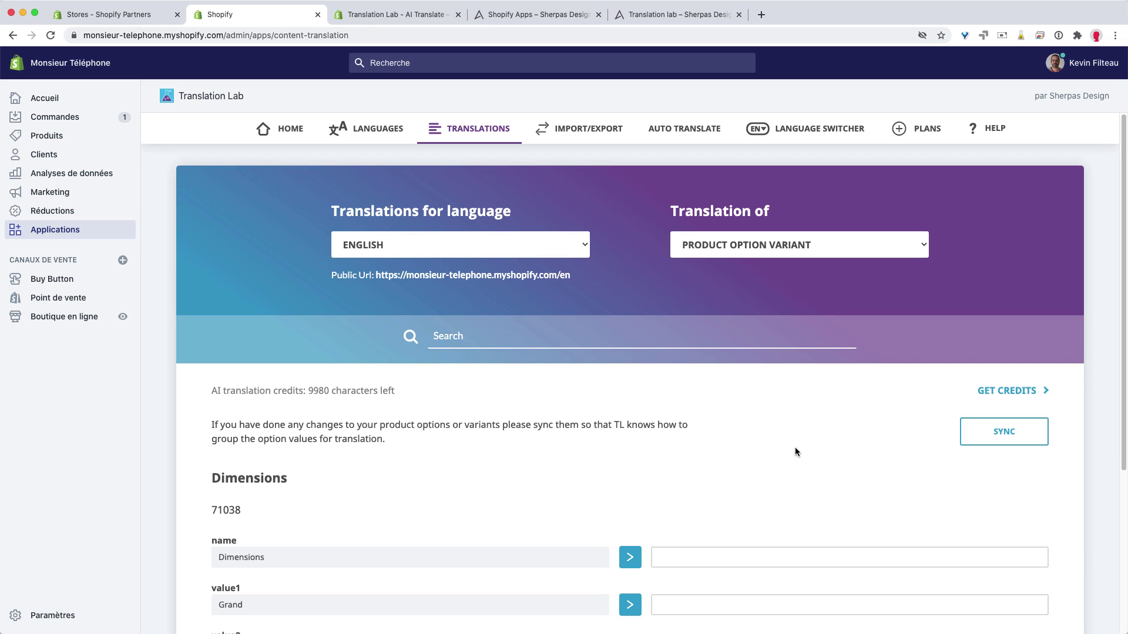
Enter Sizes as the English name of the Dimensions option.
{"action": "scroll", "coordinate": [795, 451], "scroll_direction": "down", "scroll_amount": 3}
{"action": "left_click", "coordinate": [695, 405]}
{"action": "type", "text": "Sizes"}
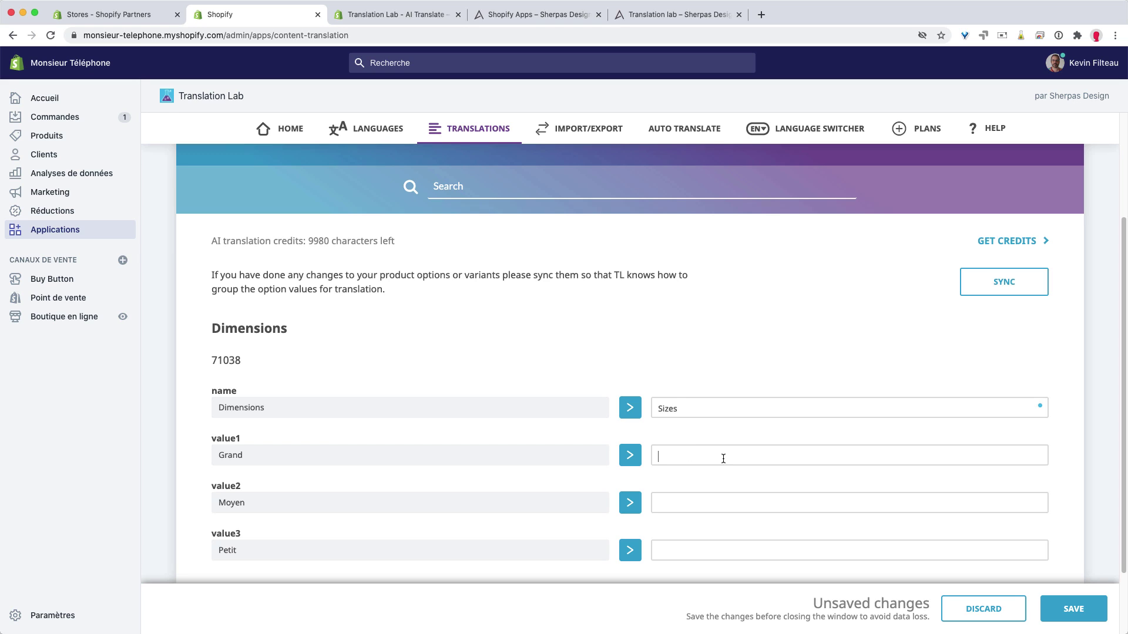
Translate the option values Grand, Moyen and Petit as Large, Medium and Small, save the translations and return to the option list.
{"action": "left_click", "coordinate": [723, 459]}
{"action": "type", "text": "LargeMeid"}
{"action": "key", "text": "BackSpace"}
{"action": "key", "text": "BackSpace"}
{"action": "type", "text": "dium"}
{"action": "key", "text": "Tab"}
{"action": "type", "text": "Small"}
{"action": "scroll", "coordinate": [861, 406], "scroll_direction": "down", "scroll_amount": 3}
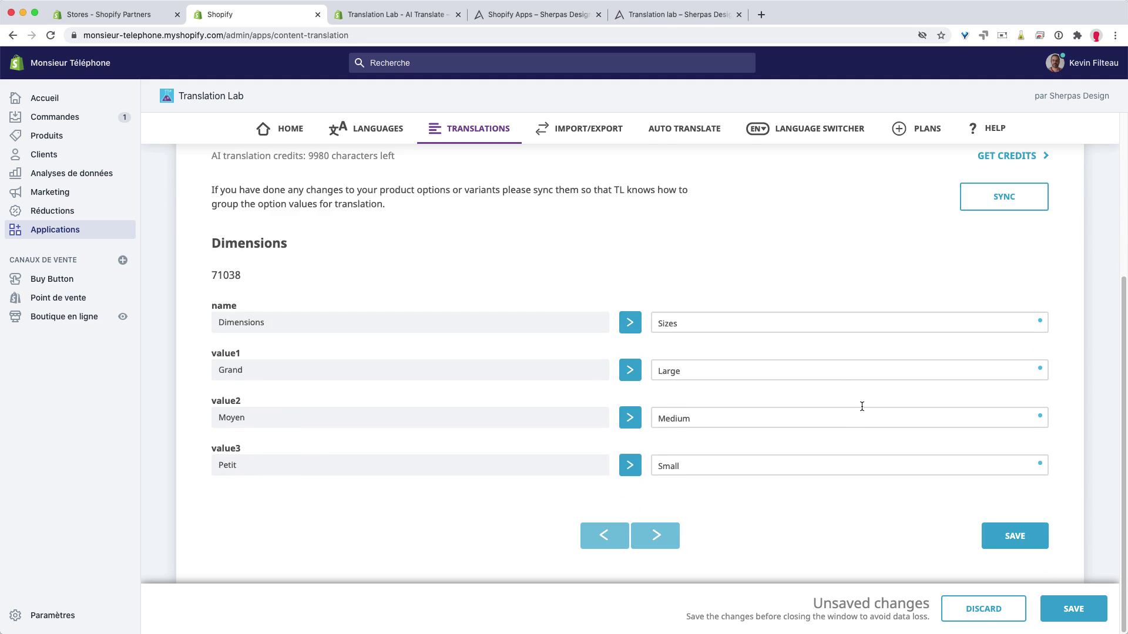
{"action": "left_click", "coordinate": [1025, 552]}
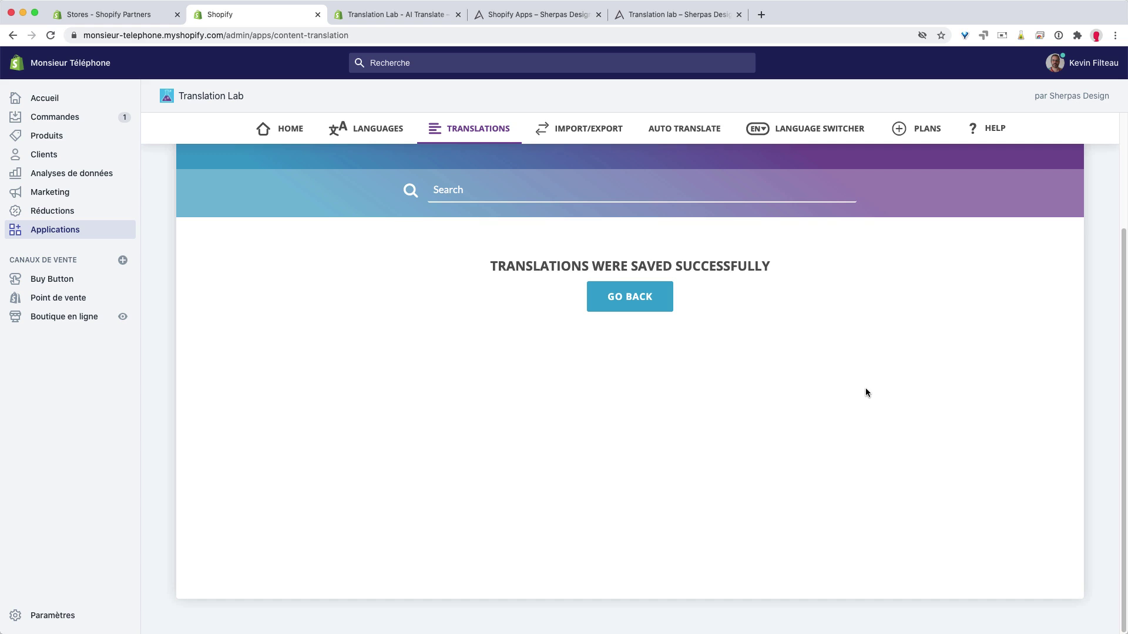
{"action": "left_click", "coordinate": [611, 308]}
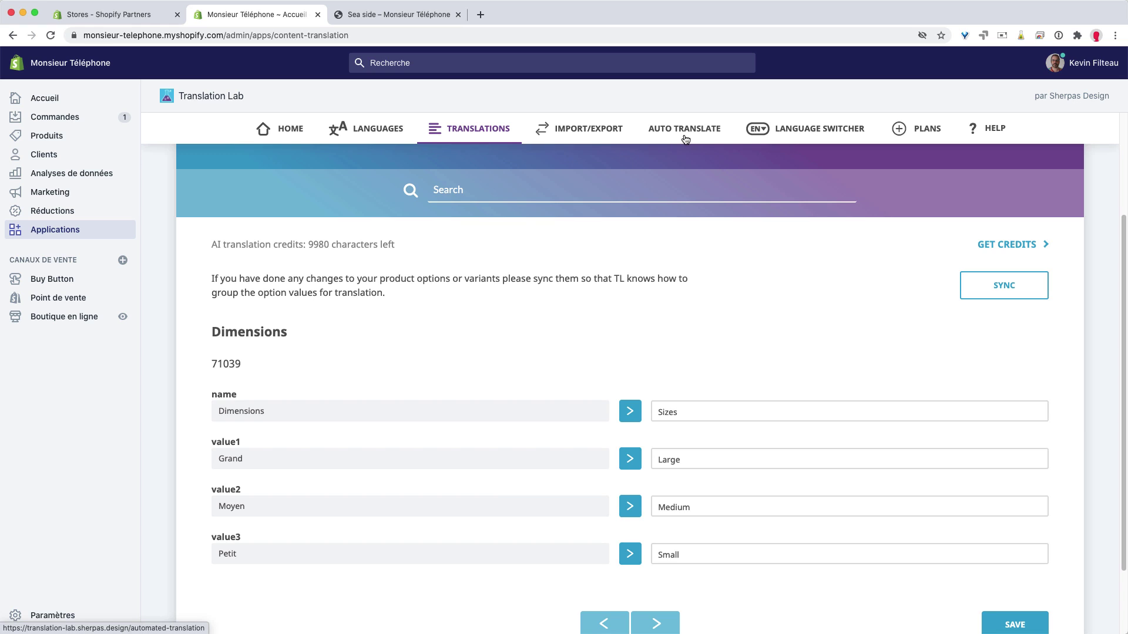
Check the remaining AI translation credits and review the Automated Translation settings and summary of English translatable resources.
{"action": "double_click", "coordinate": [321, 244]}
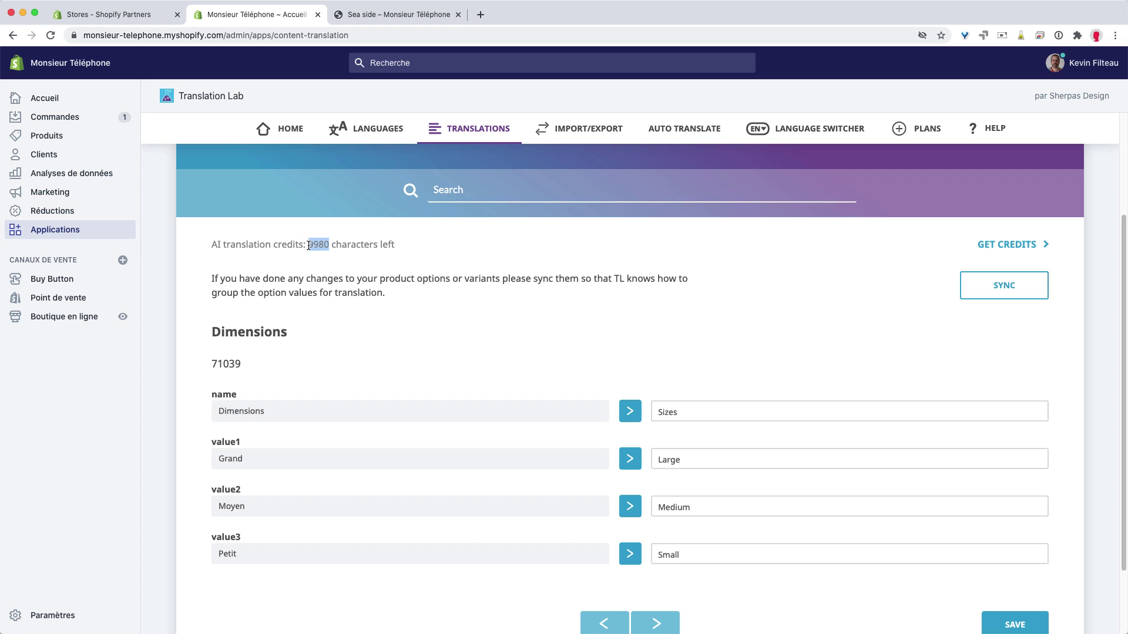
{"action": "left_click", "coordinate": [309, 245]}
{"action": "left_click_drag", "start_coordinate": [310, 244], "coordinate": [327, 244]}
{"action": "left_click", "coordinate": [681, 134]}
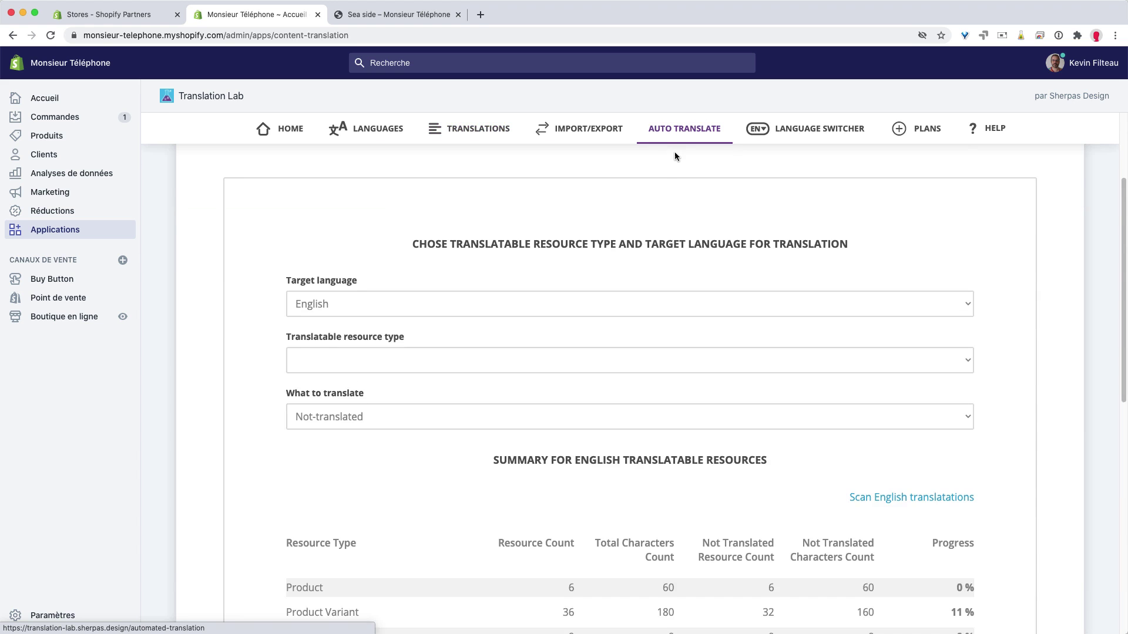
{"action": "scroll", "coordinate": [672, 162], "scroll_direction": "down", "scroll_amount": 5}
{"action": "scroll", "coordinate": [672, 170], "scroll_direction": "up", "scroll_amount": 6}
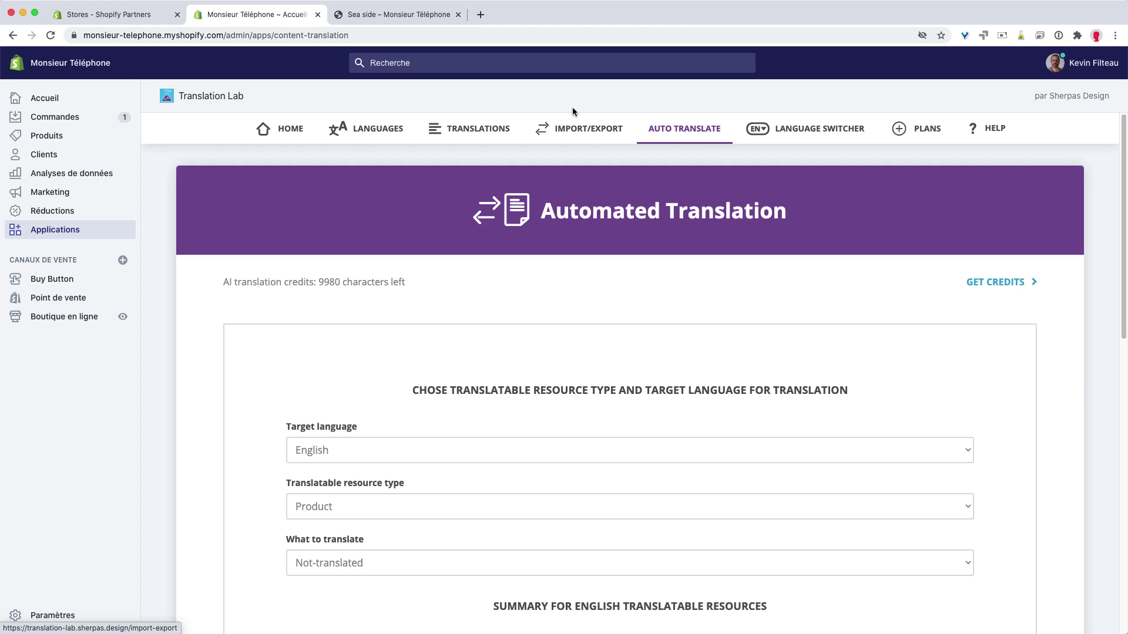
Open the Import and Export page and review its CSV import instructions and export options.
{"action": "left_click", "coordinate": [583, 134]}
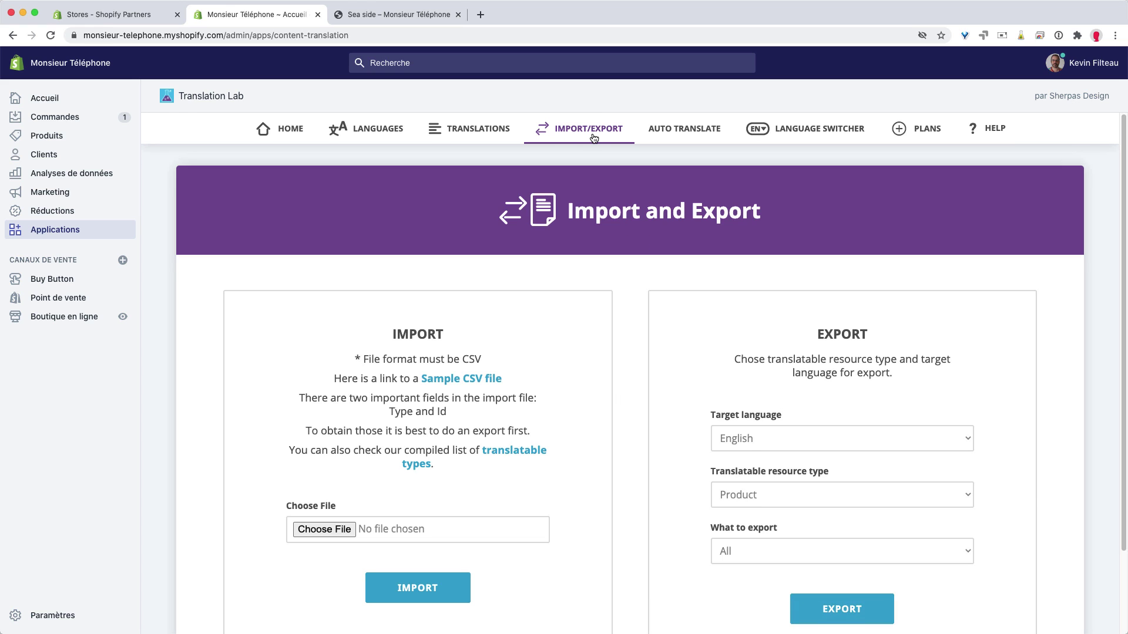
{"action": "scroll", "coordinate": [604, 253], "scroll_direction": "down", "scroll_amount": 1}
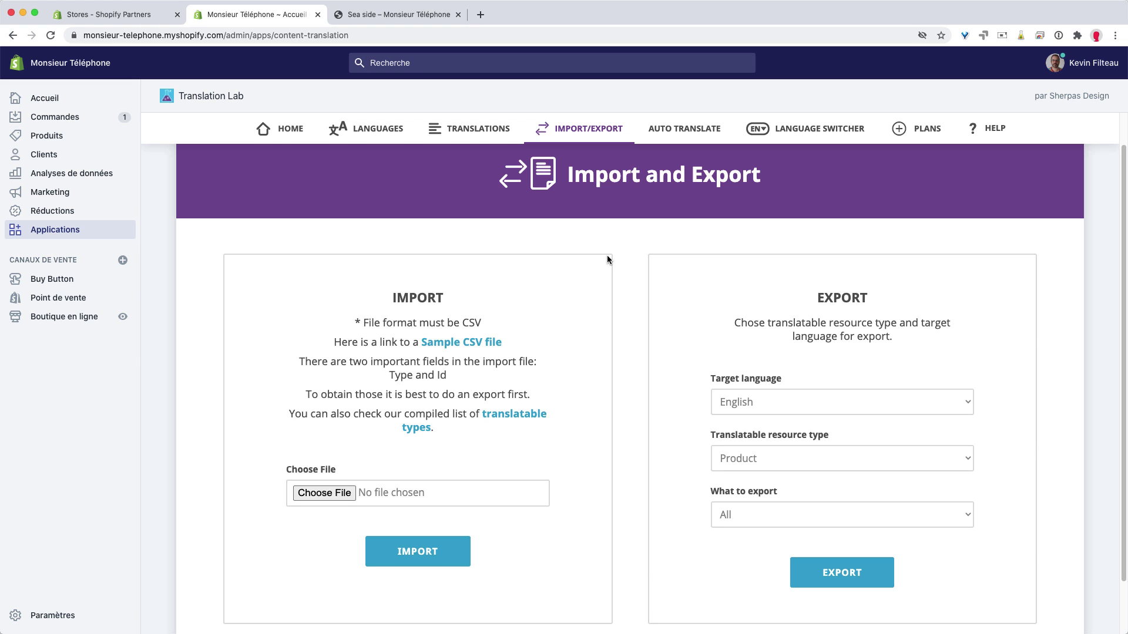
{"action": "scroll", "coordinate": [615, 270], "scroll_direction": "up", "scroll_amount": 2}
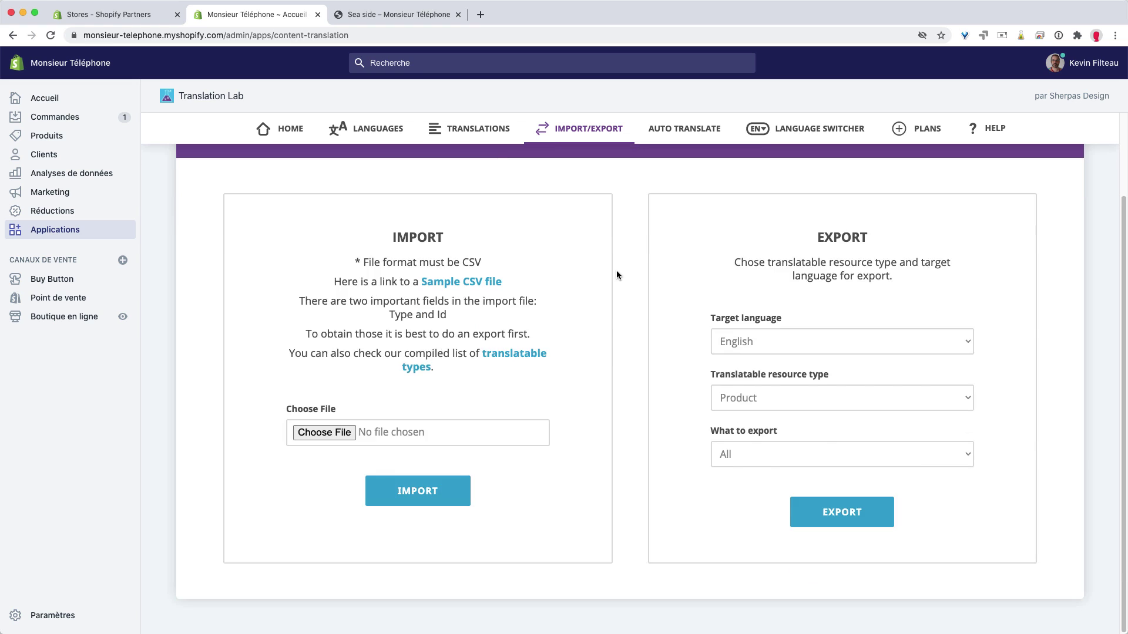